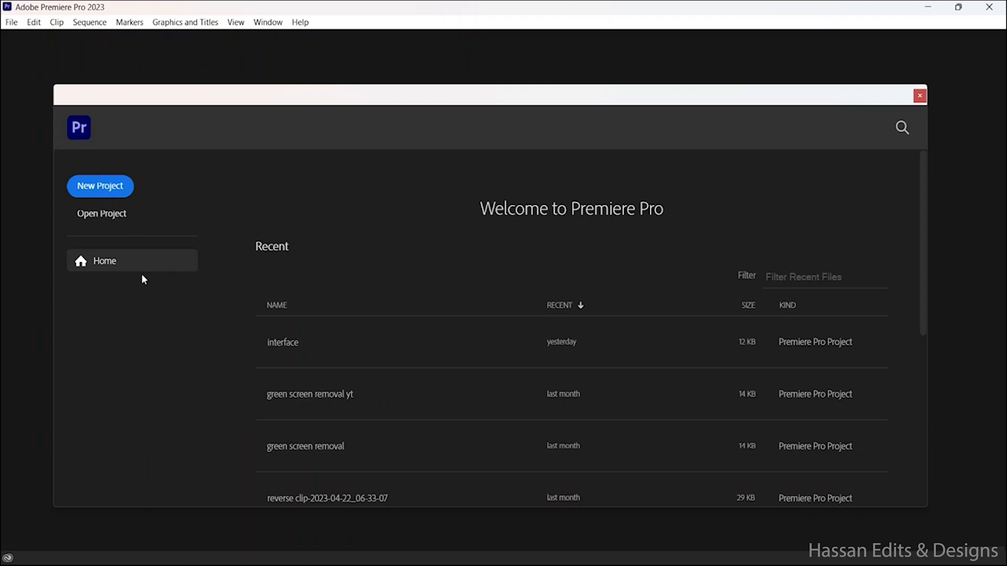
Step: Examine the home screen's search page and the commands offered by each of the program's command groups, from File to Help
left_click(902, 128)
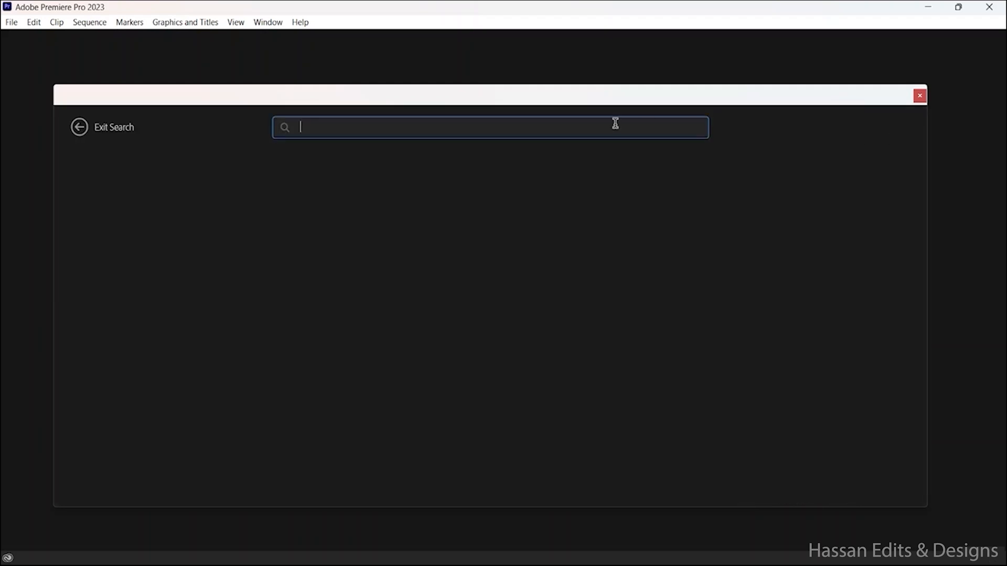
left_click(90, 131)
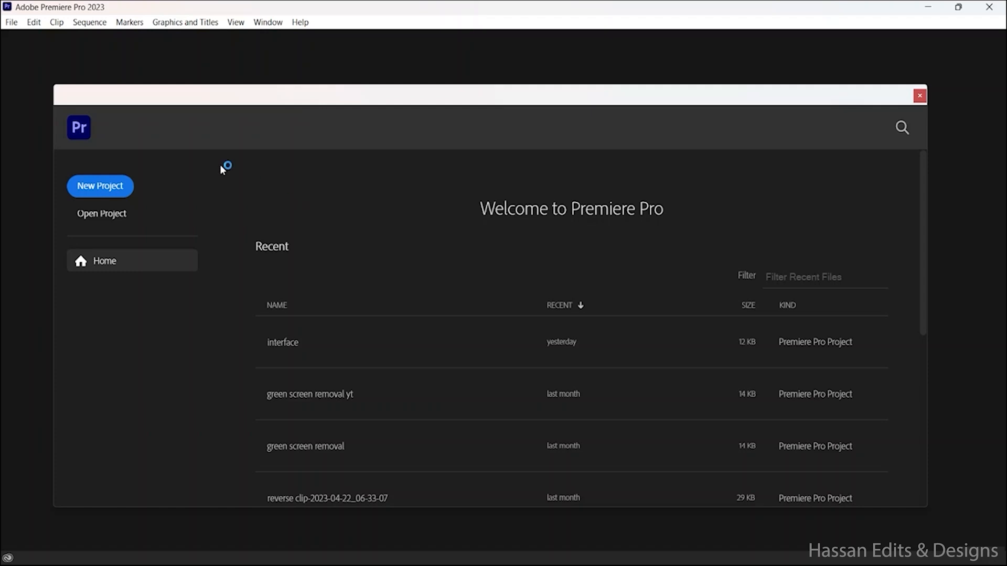
left_click(11, 22)
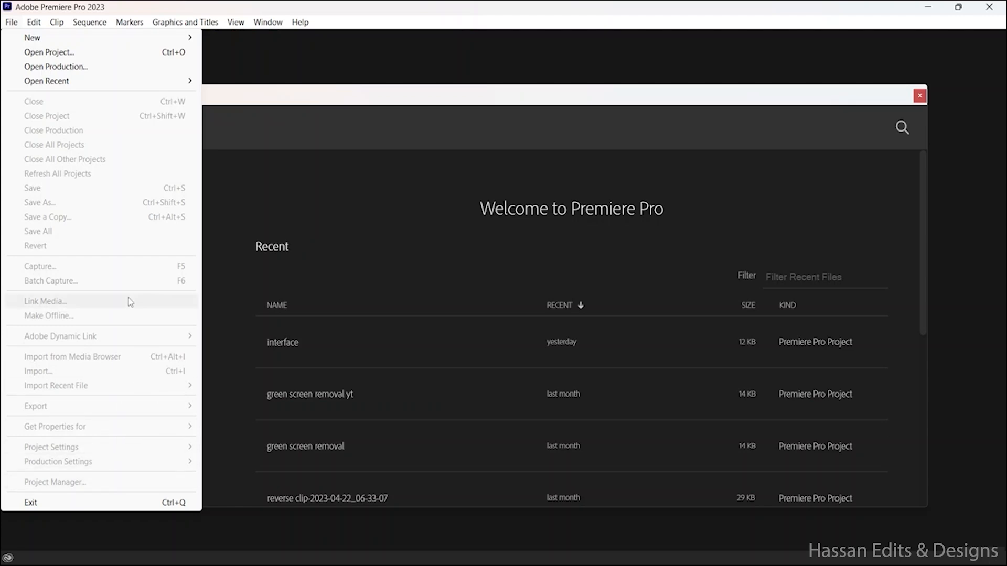
mouse_move(39, 26)
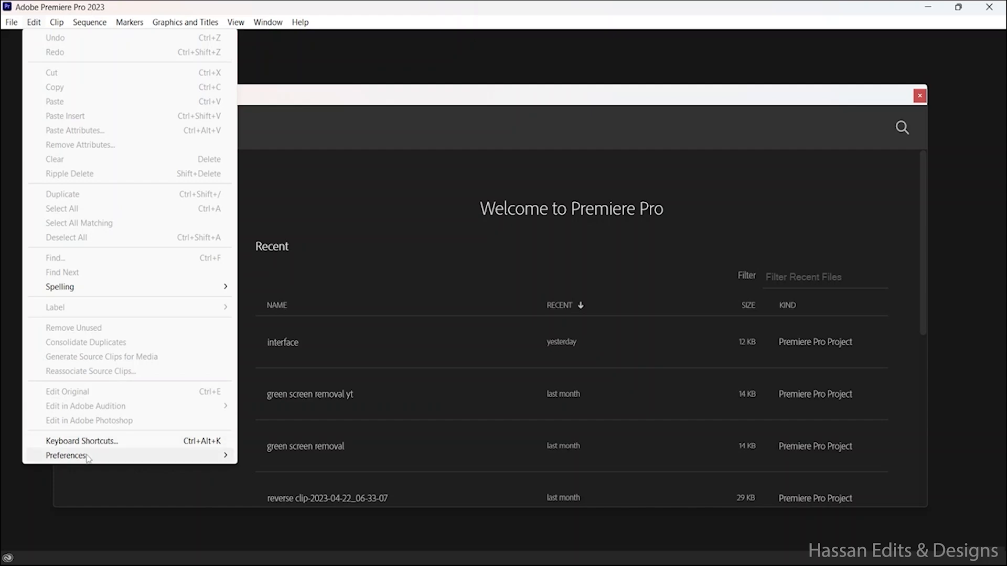
mouse_move(90, 459)
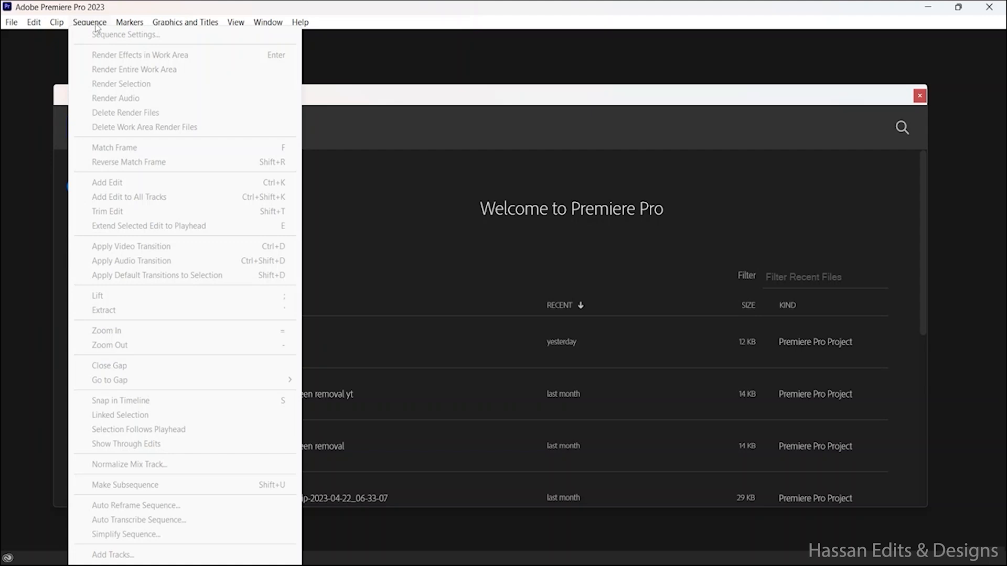
mouse_move(130, 24)
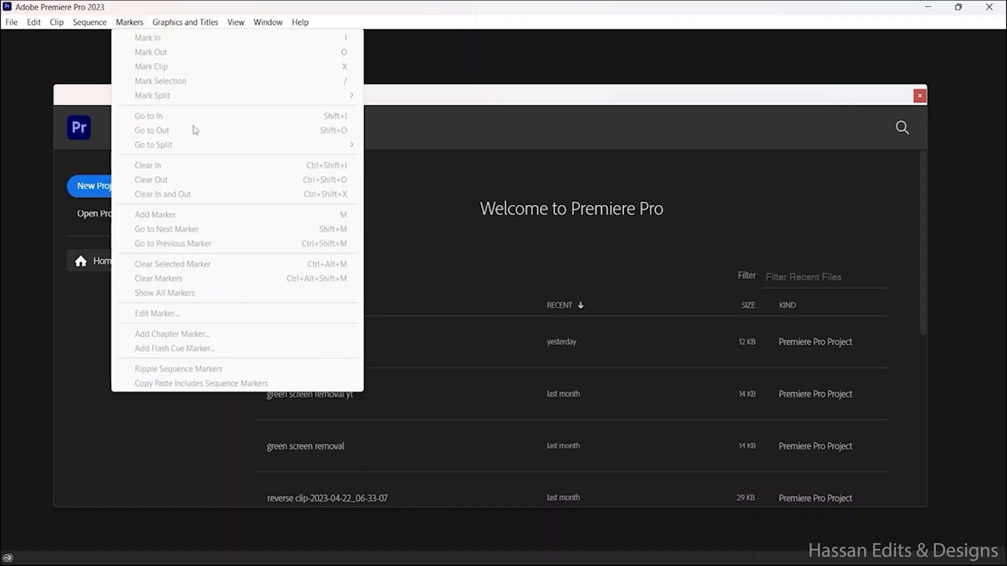
mouse_move(184, 25)
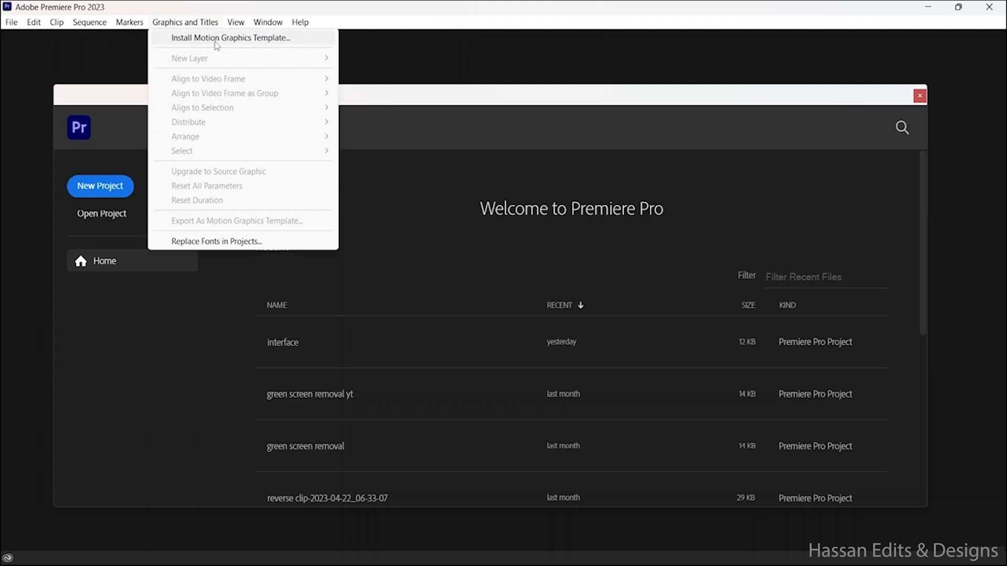
mouse_move(238, 25)
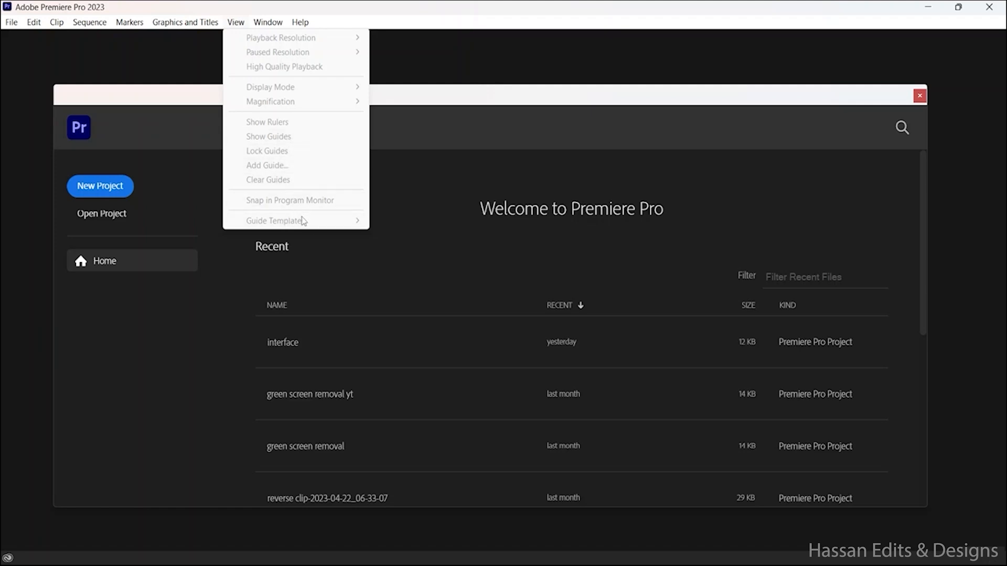
mouse_move(268, 30)
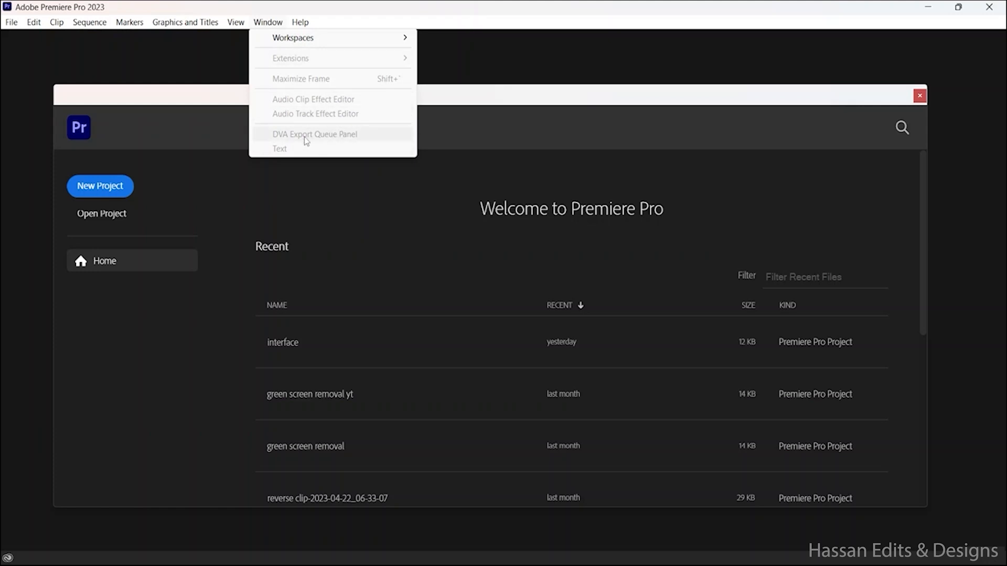
mouse_move(300, 21)
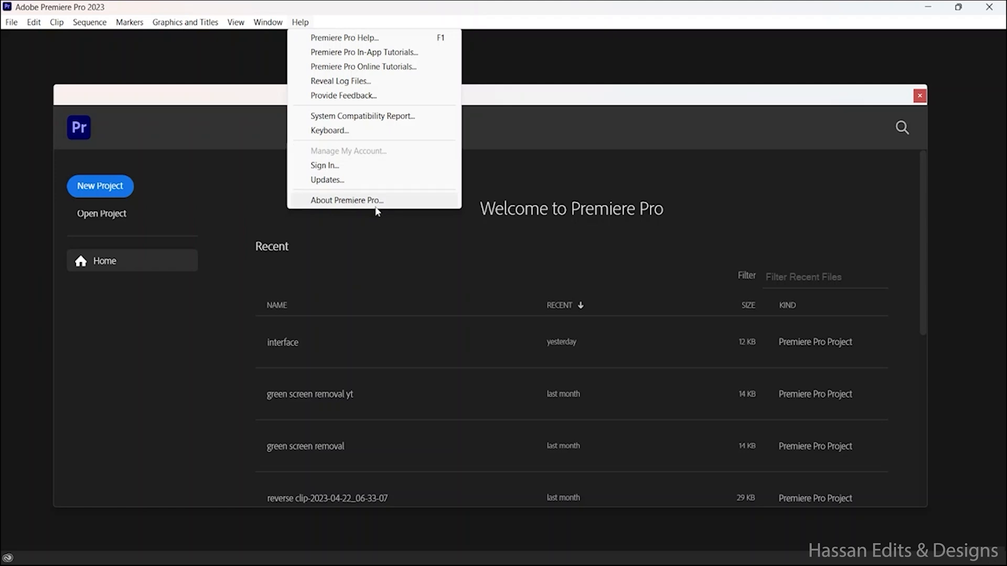
left_click(342, 4)
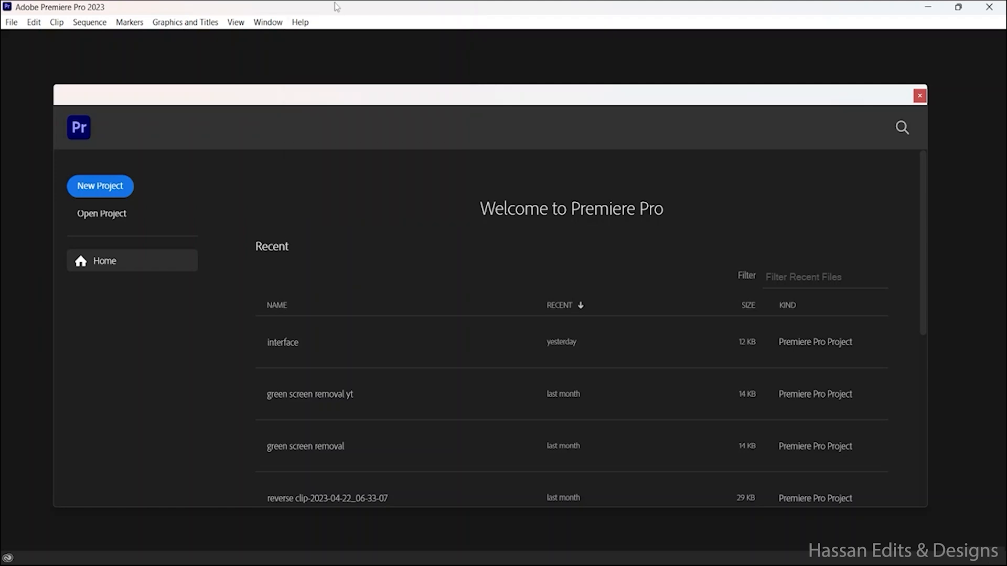
Step: Start a new project and name it interface
left_click(120, 187)
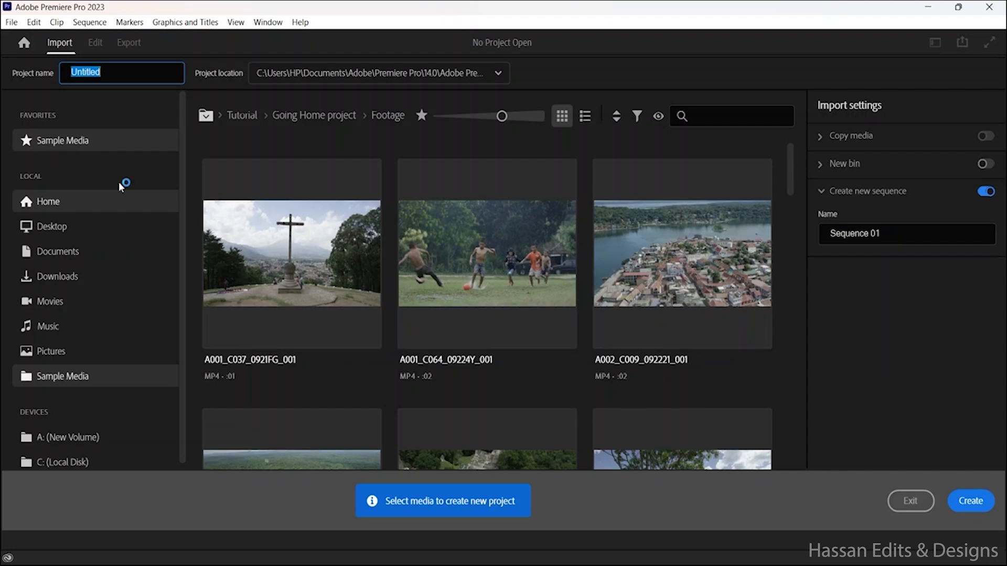
left_click(418, 56)
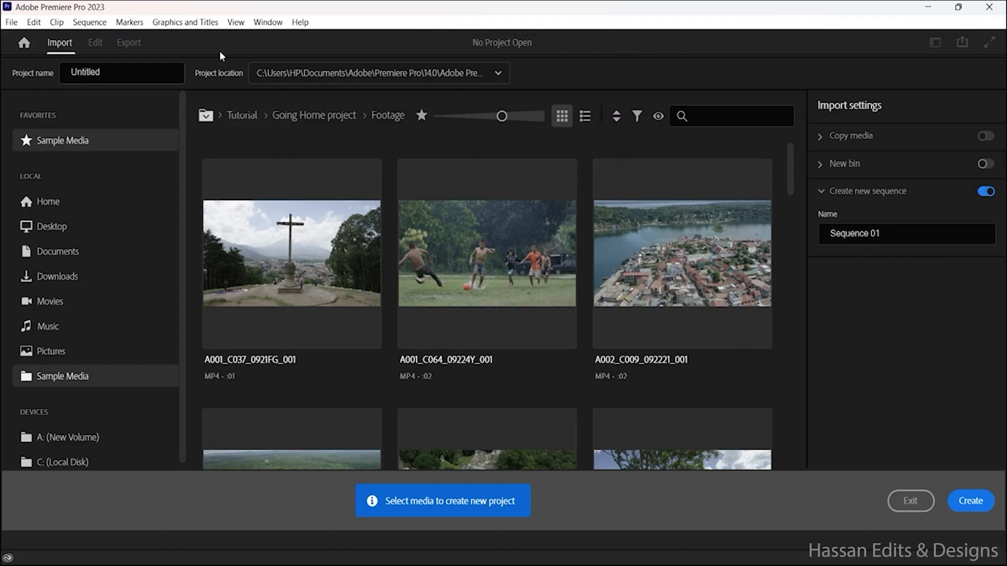
left_click(133, 72)
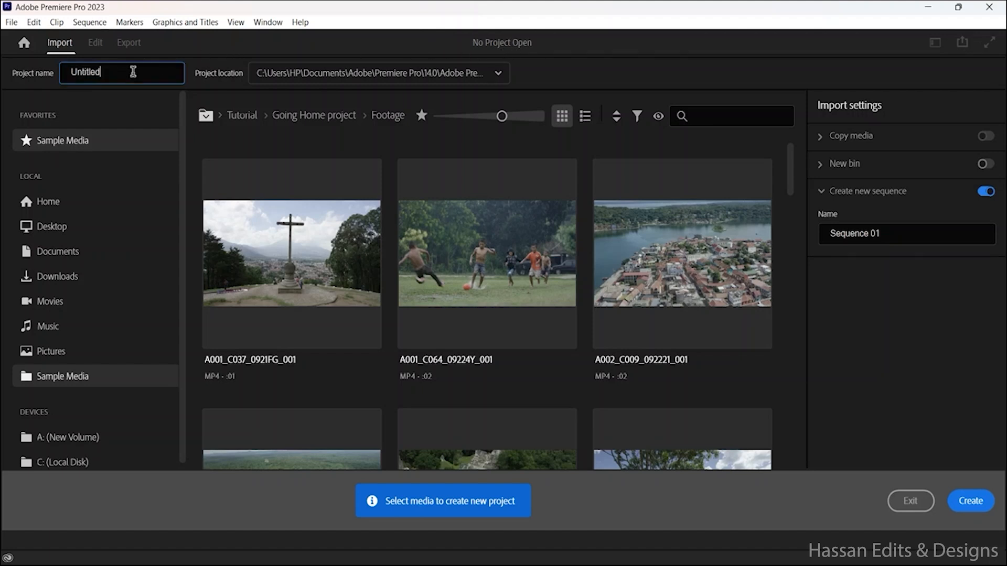
double_click(111, 71)
type("interface")
Step: Examine the available project locations, the media sources, and the Copy media and New bin import settings
left_click(498, 73)
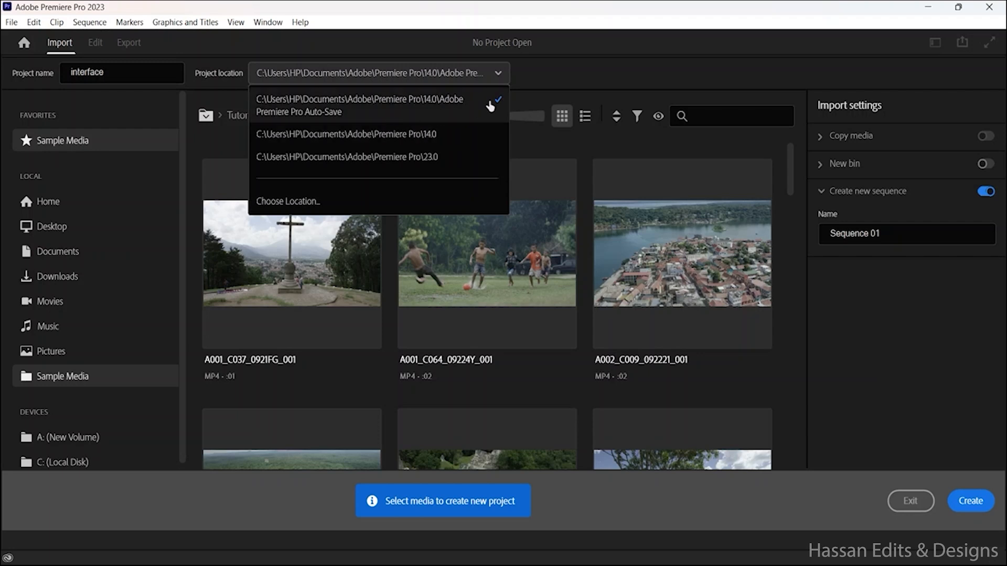
left_click(537, 80)
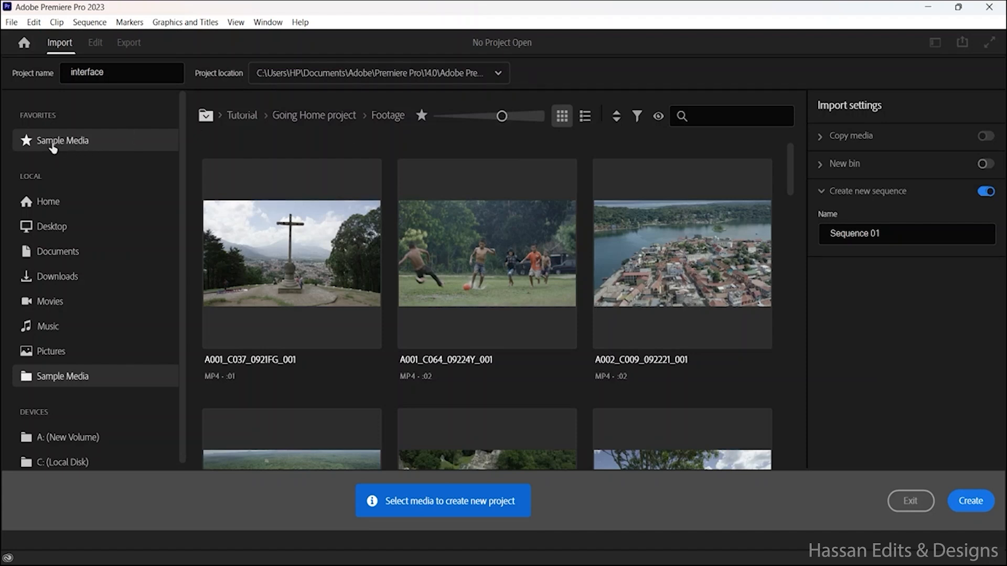
scroll(66, 420, "down", 1)
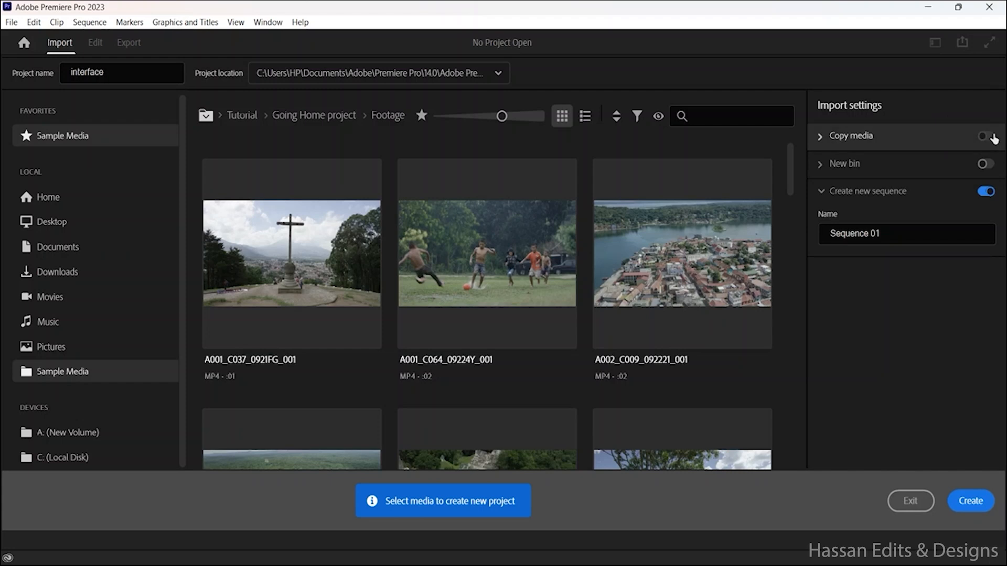
left_click(820, 139)
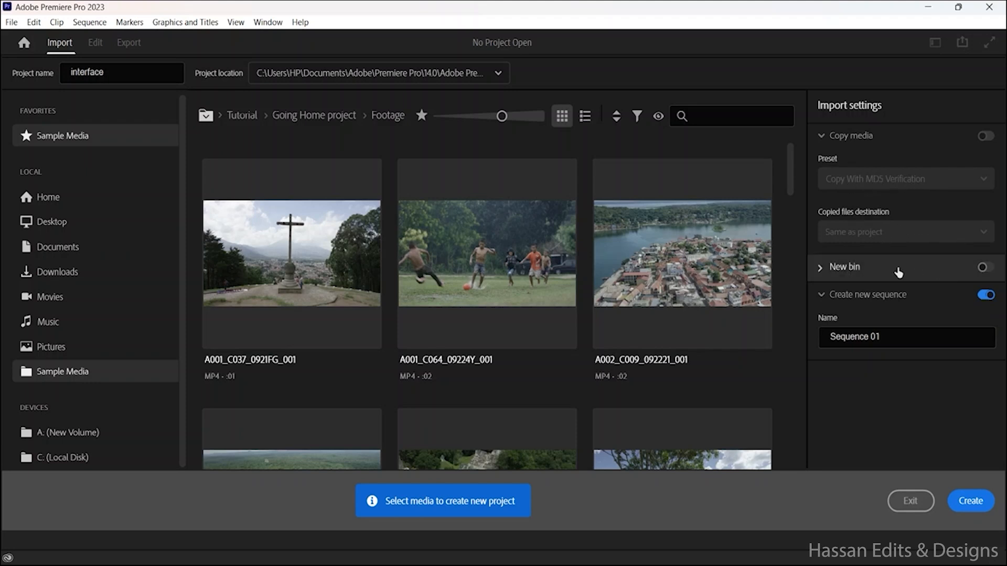
left_click(947, 278)
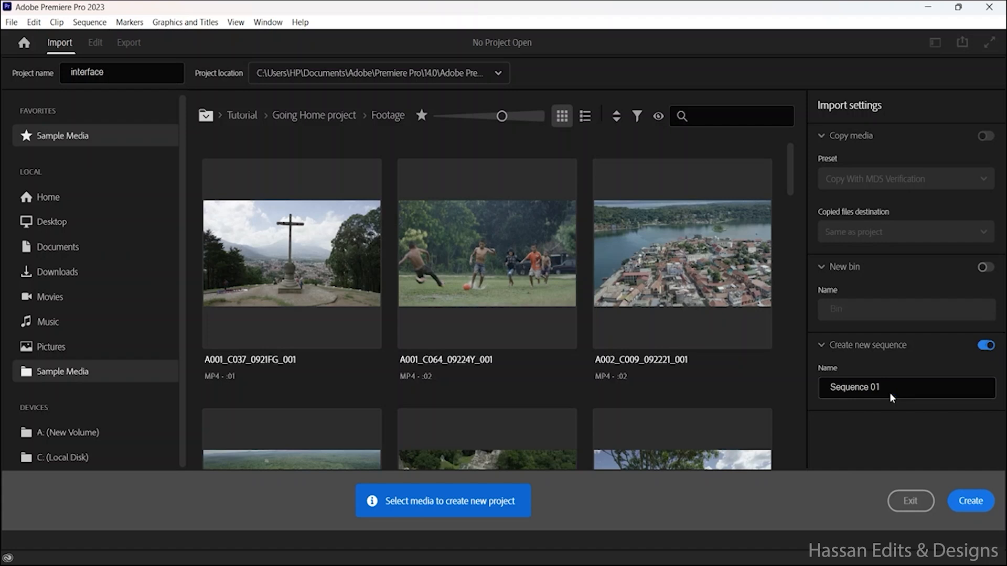
Step: Create the project, replacing the existing one of the same name, and bring its Project panel into view
left_click(977, 498)
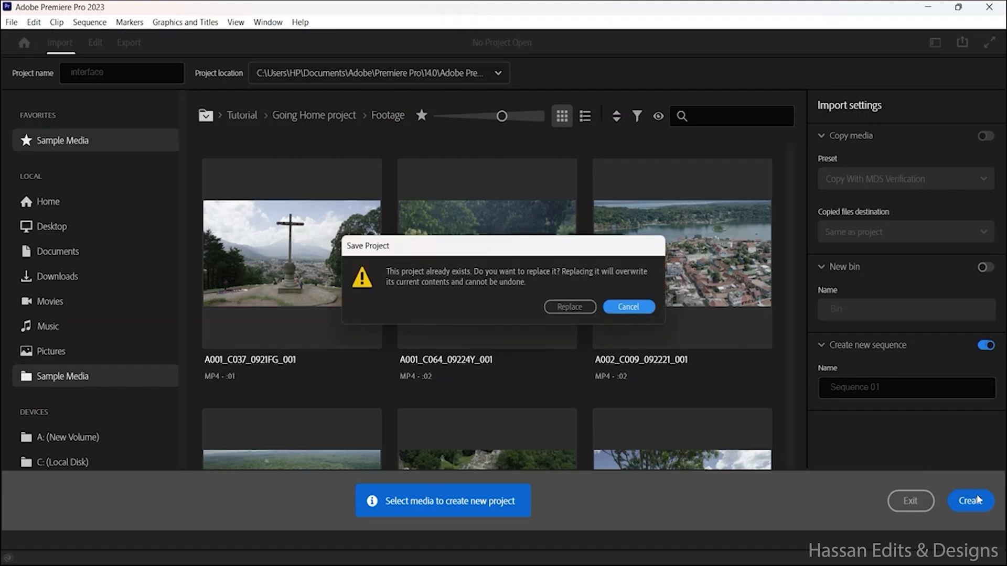
left_click(569, 307)
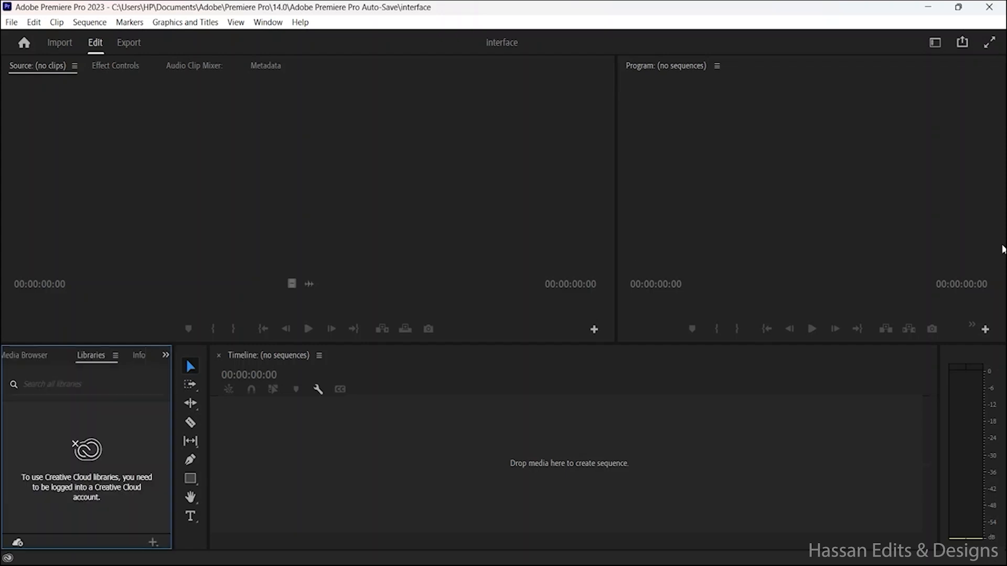
left_click(166, 356)
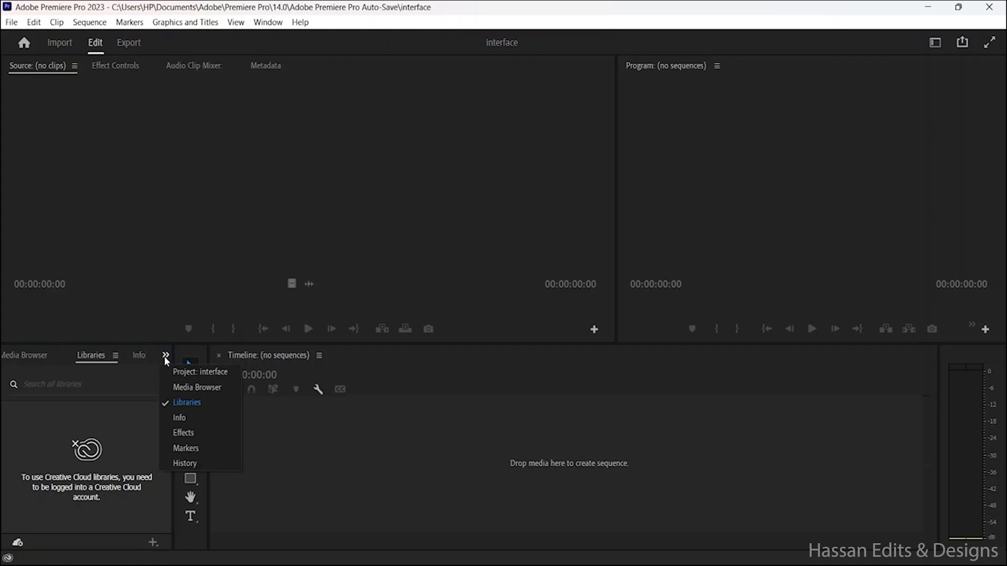
left_click(187, 372)
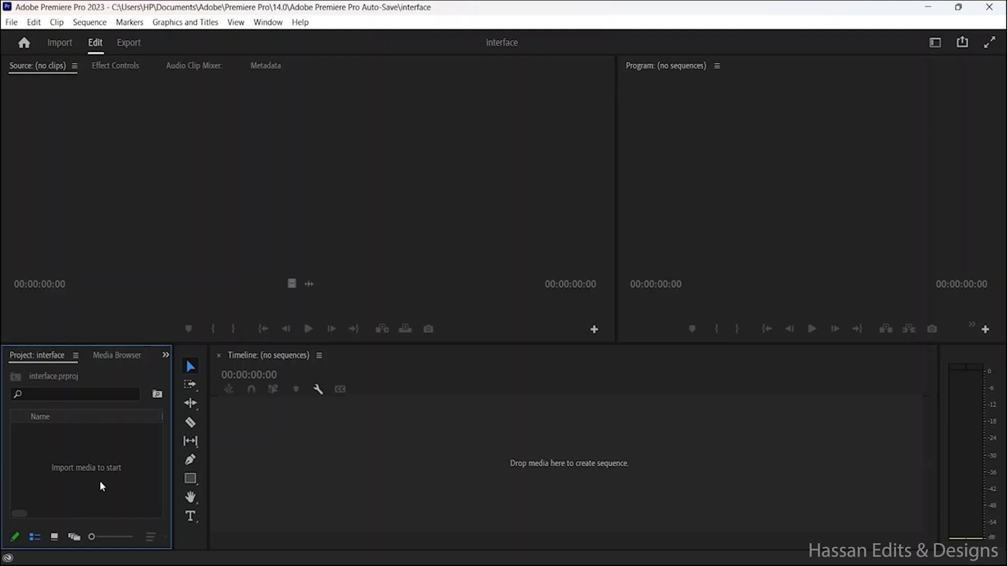
Step: Widen the Project panel to more than double its width so more of its tabs and columns fit
right_click(68, 451)
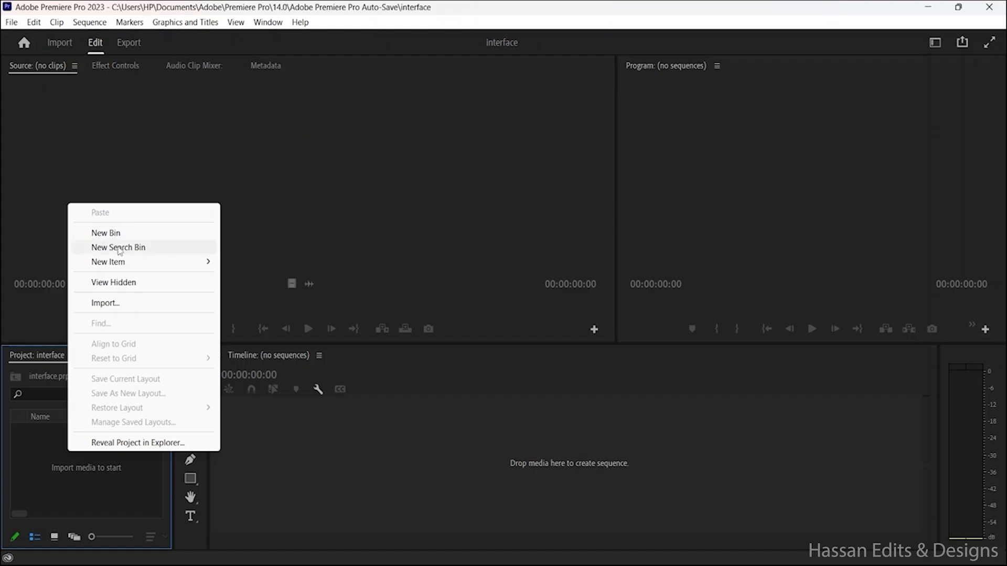
left_click(52, 480)
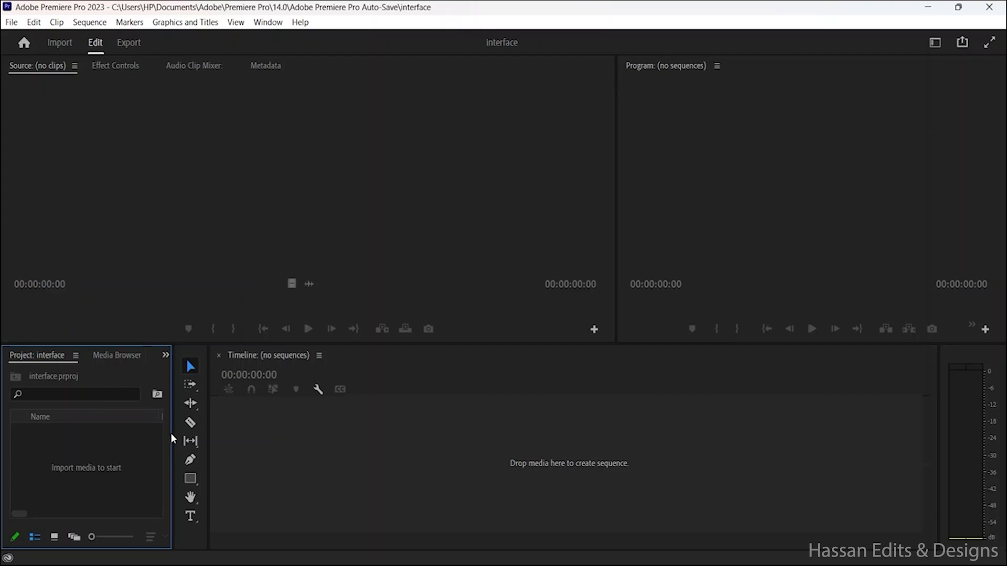
left_click_drag(173, 433, 425, 447)
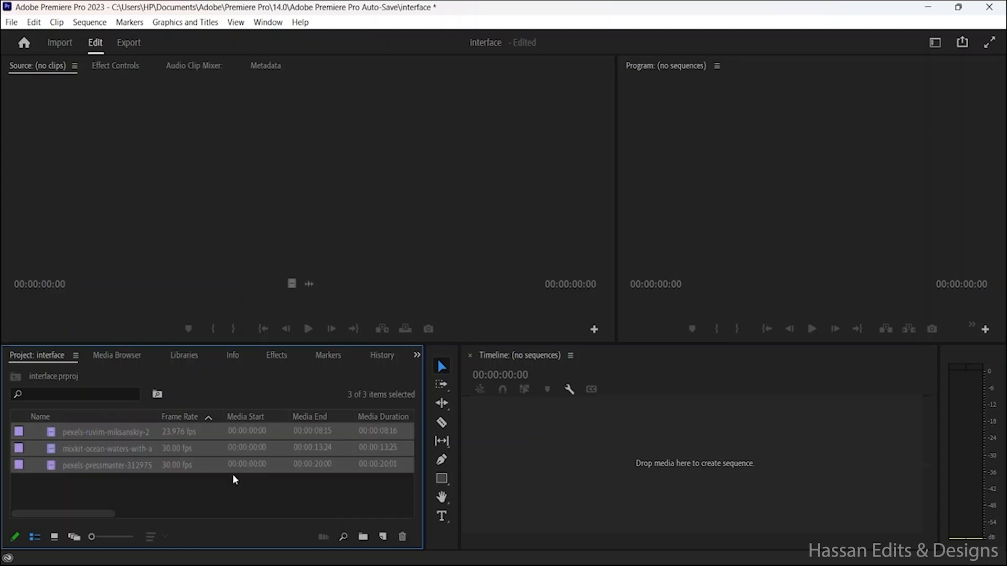
Step: Deselect the imported clips and look at them in Icon View and in Freeform View
left_click(255, 498)
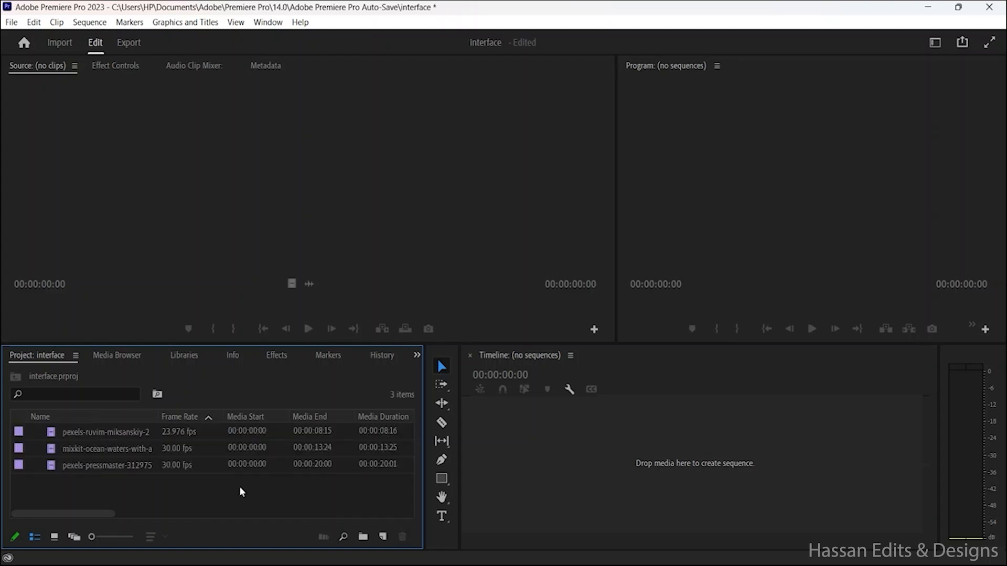
left_click(54, 537)
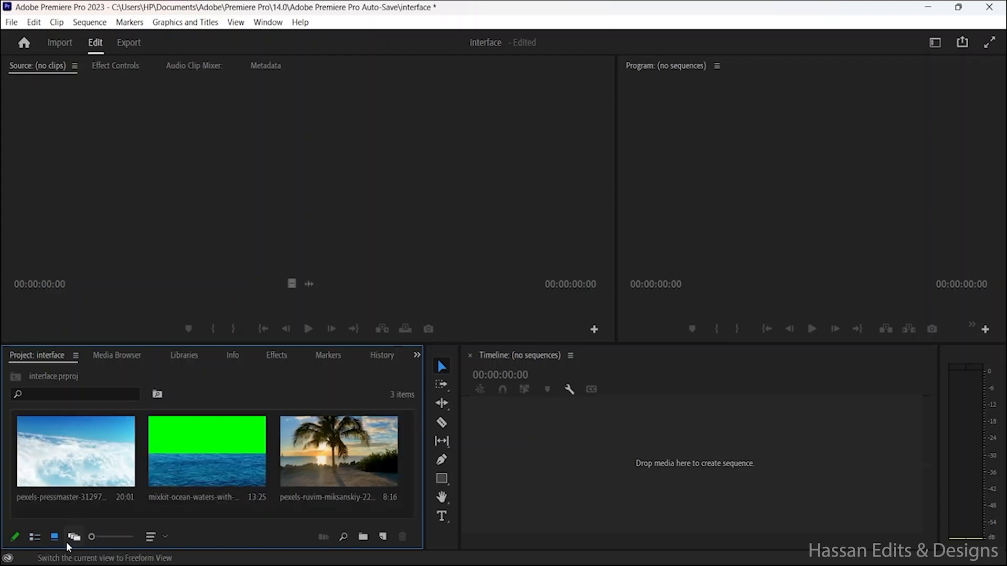
left_click(74, 541)
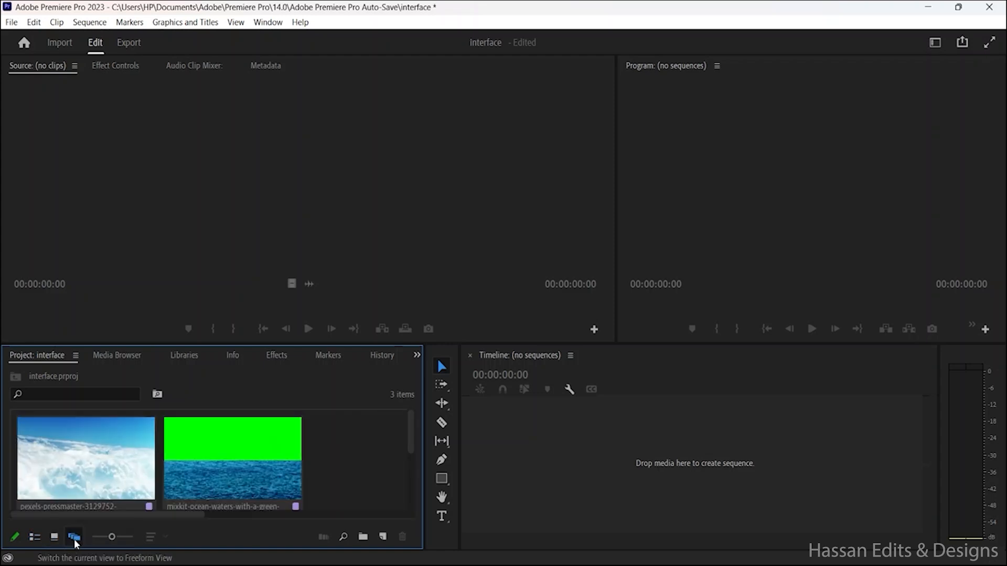
scroll(272, 473, "down", 1)
scroll(273, 473, "down", 3)
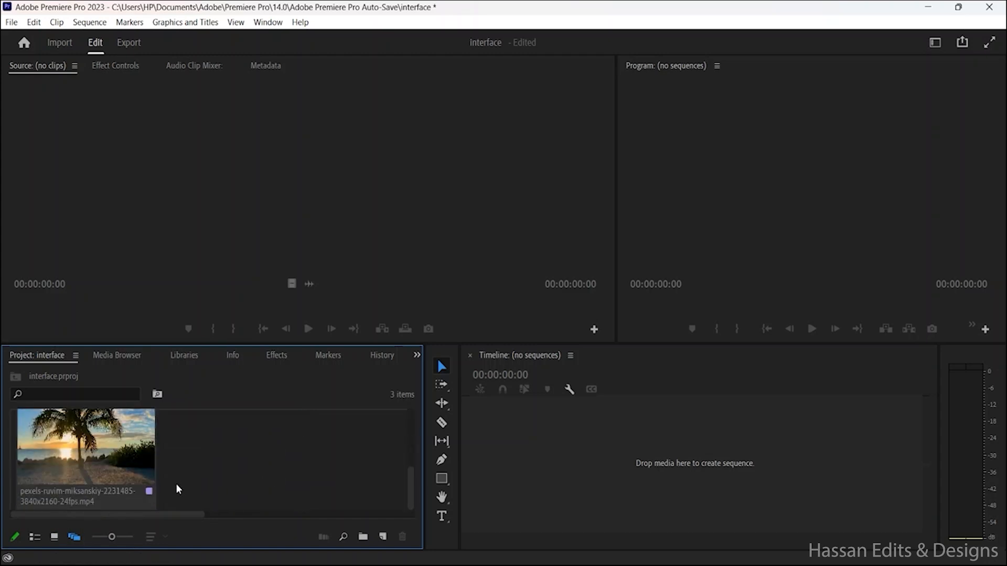
scroll(54, 459, "up", 2)
scroll(68, 472, "up", 2)
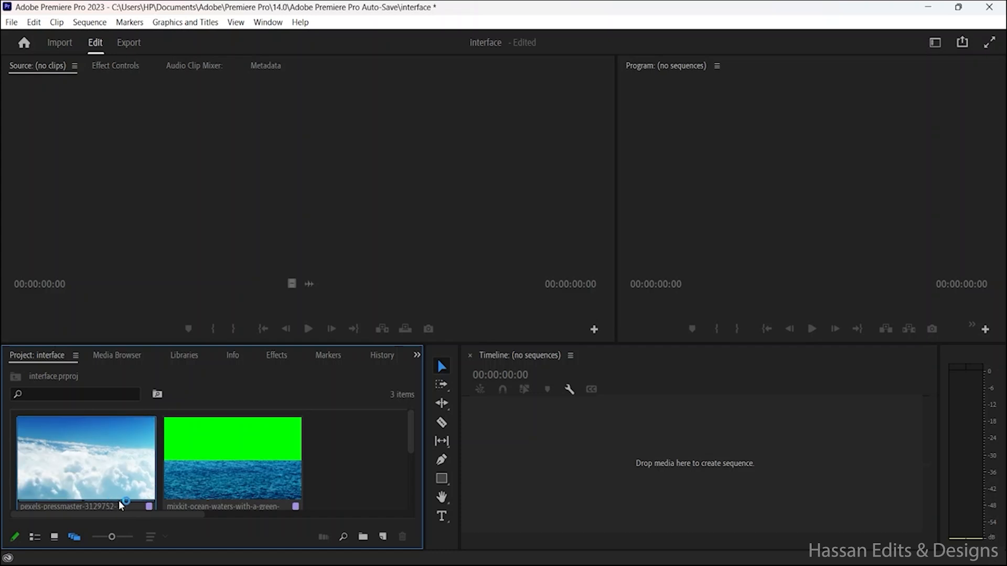
Step: Return the Project panel to List View and sort the clips by Media Duration, longest first
left_click(34, 537)
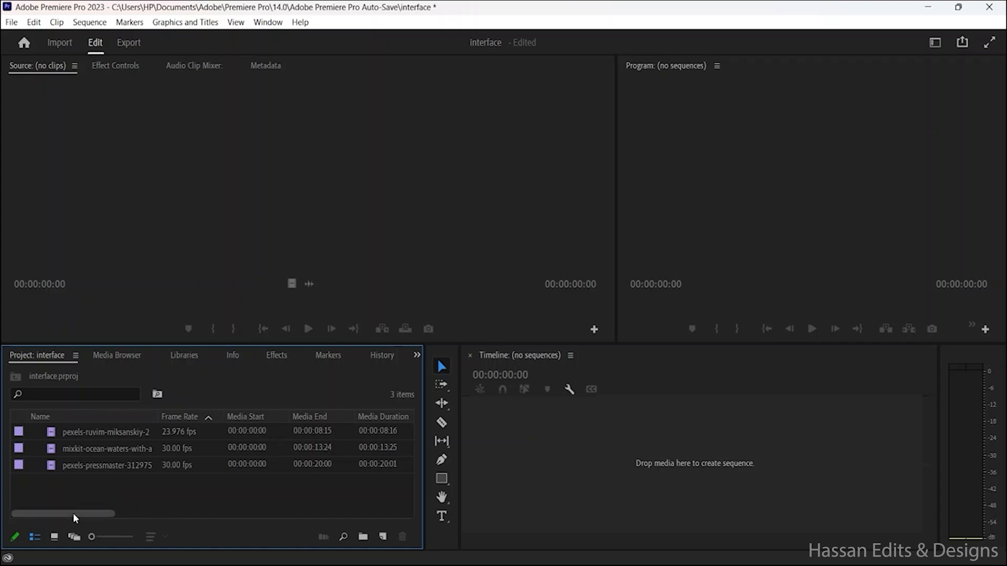
left_click_drag(73, 513, 114, 515)
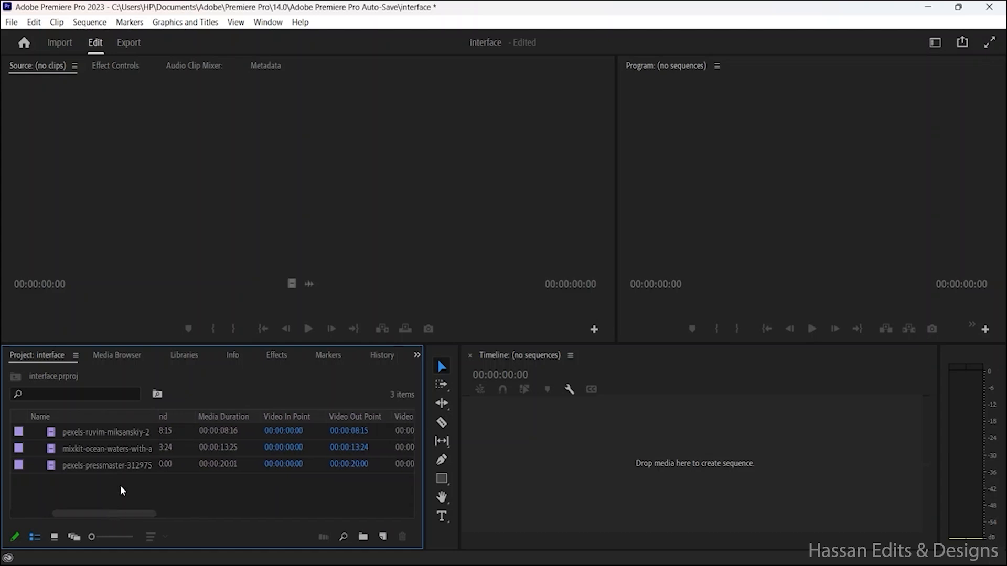
left_click(236, 418)
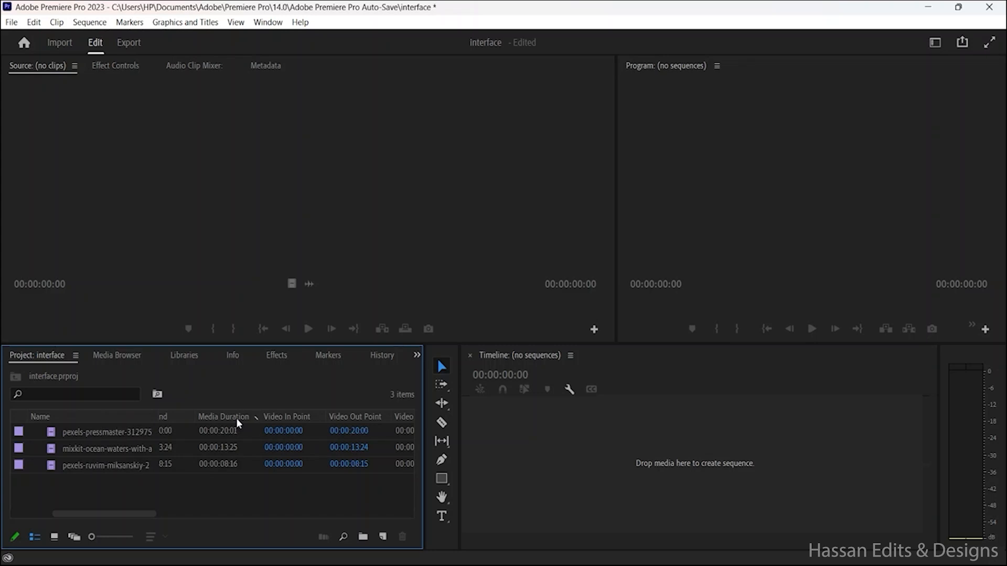
Step: Sort the project's clips by Video In Point, and re-sort them by Name in ascending order
left_click(297, 419)
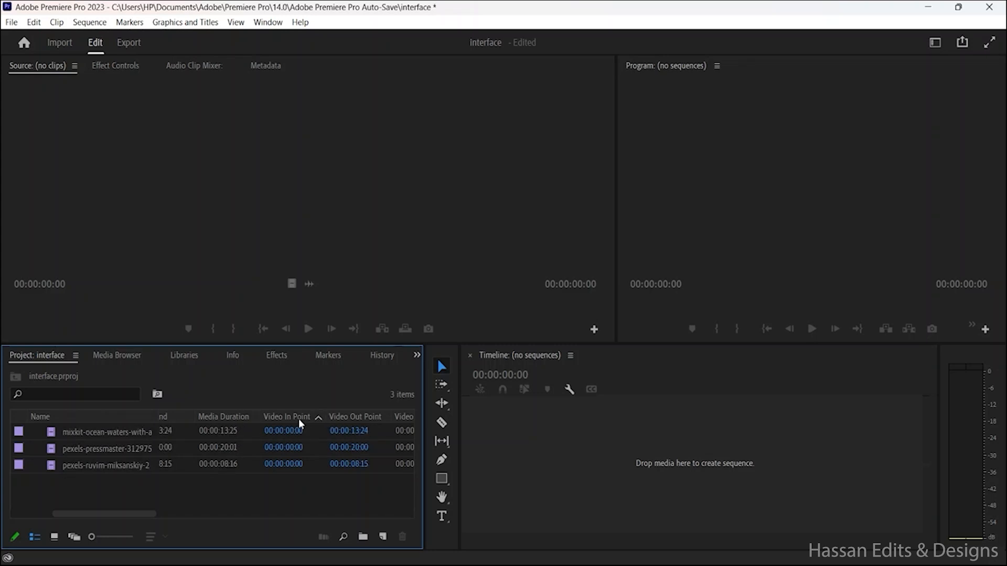
left_click(298, 419)
left_click(110, 418)
left_click(65, 391)
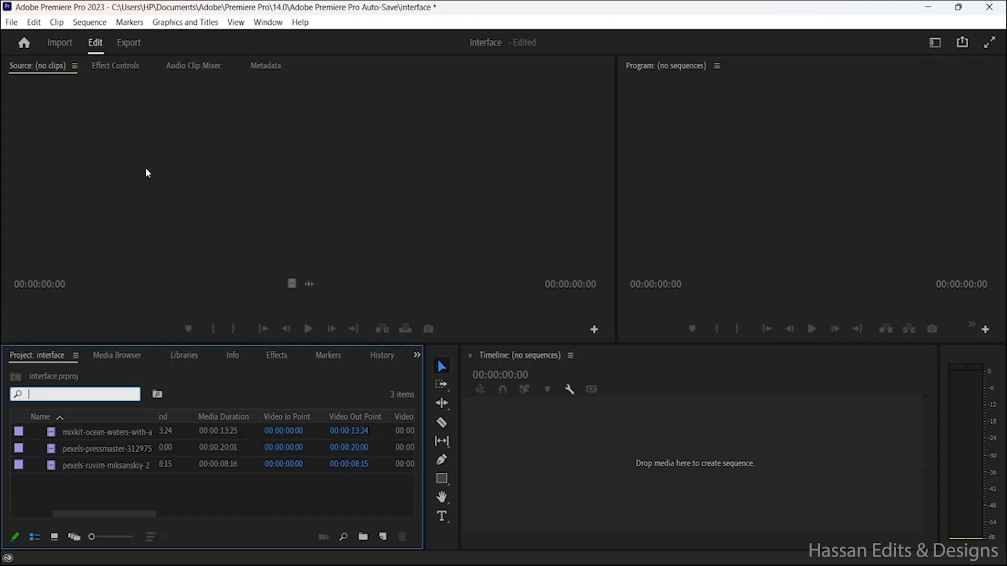
Step: Load the palm-tree beach clip, the last one in the name-sorted list, into the Source Monitor
left_click(44, 72)
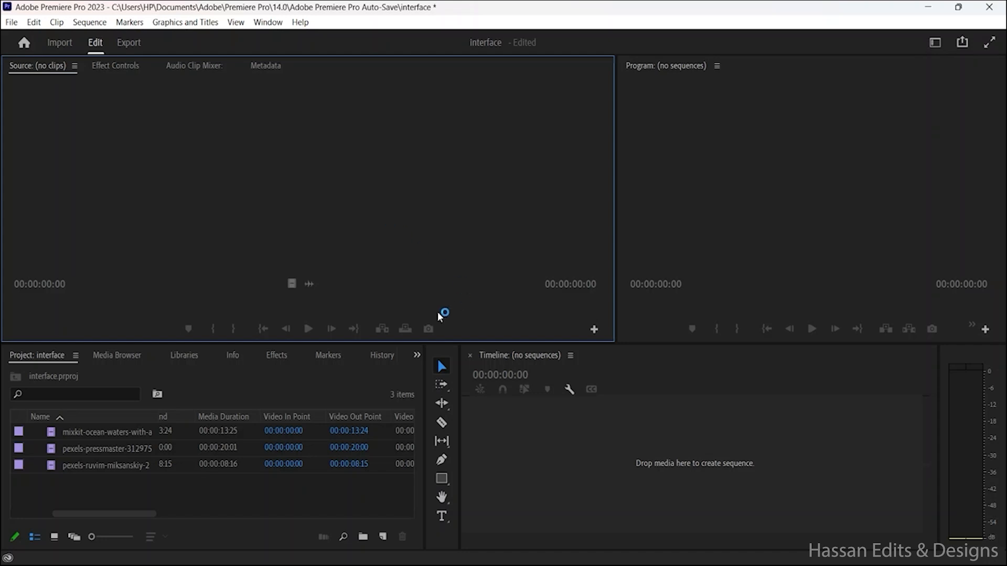
left_click(222, 461)
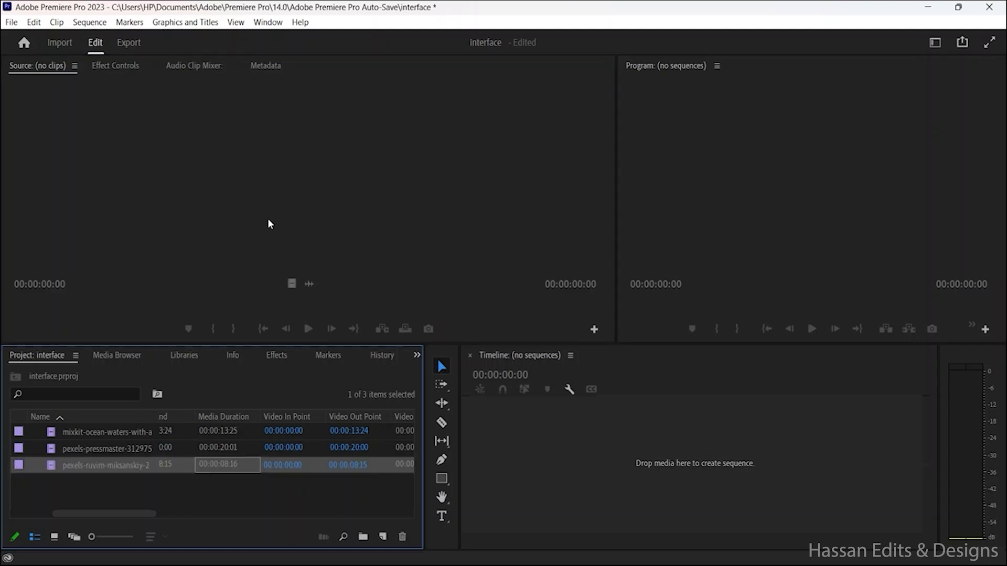
double_click(154, 470)
double_click(167, 469)
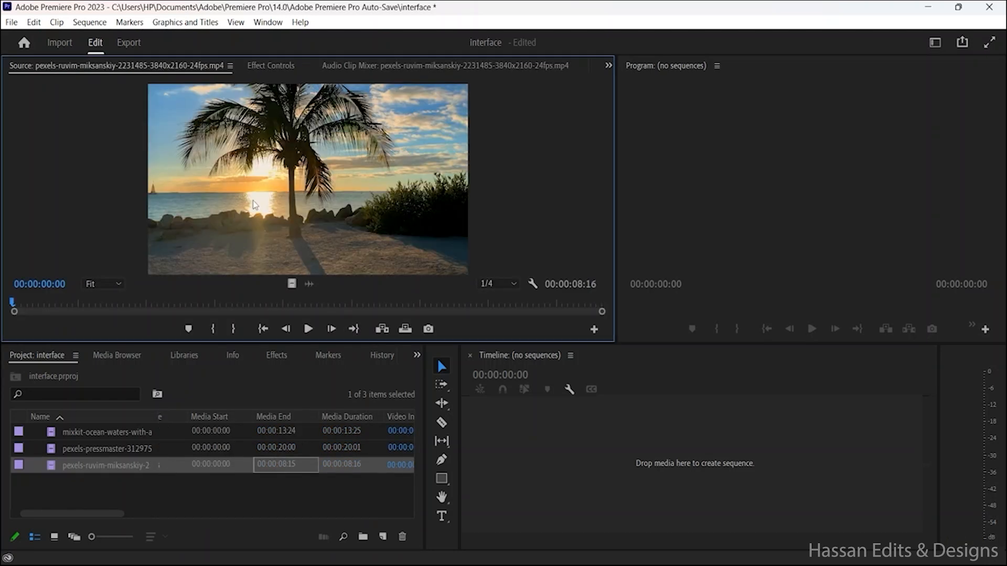
Step: Try the Source Monitor's playback controls on the palm-tree clip: play, step single frames, and jump to the Out and In points
left_click(311, 332)
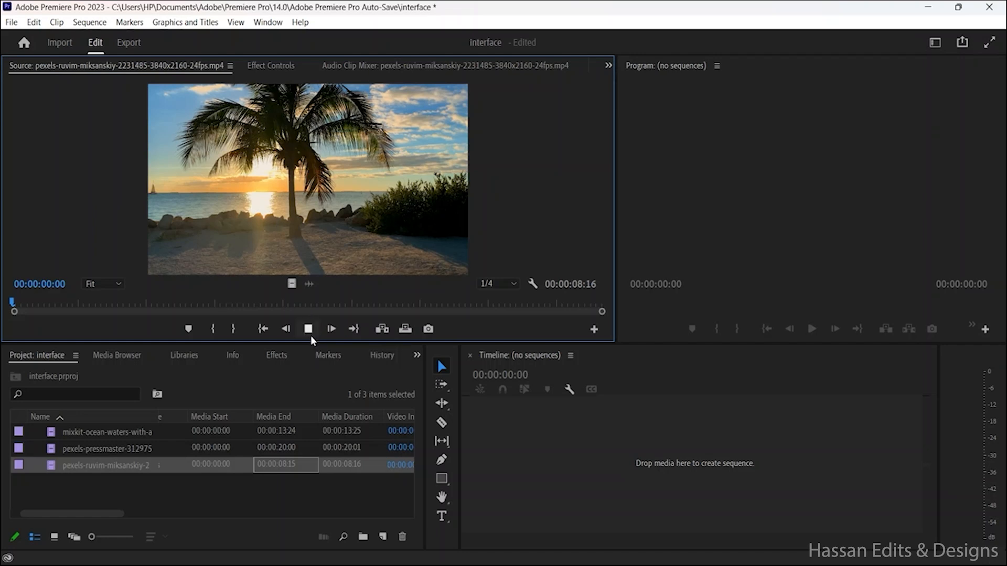
left_click(291, 332)
left_click(291, 331)
left_click(291, 332)
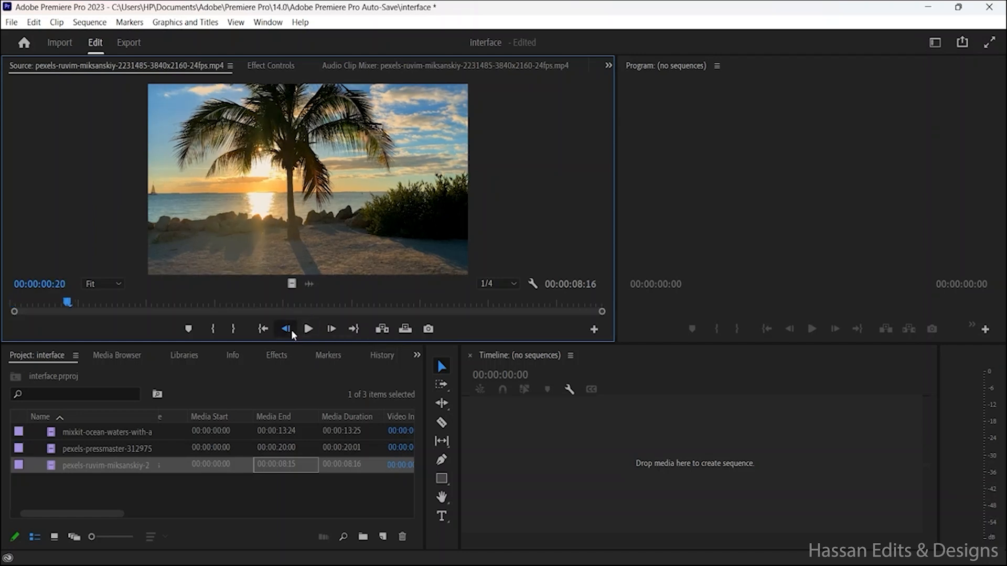
left_click(292, 332)
left_click(291, 332)
left_click(292, 331)
left_click(327, 331)
left_click(327, 331)
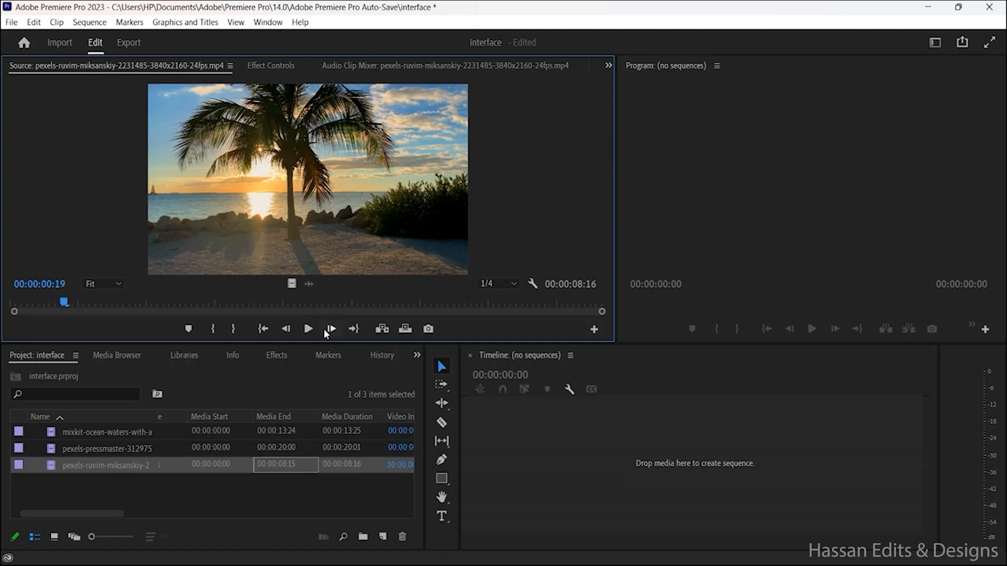
left_click(354, 329)
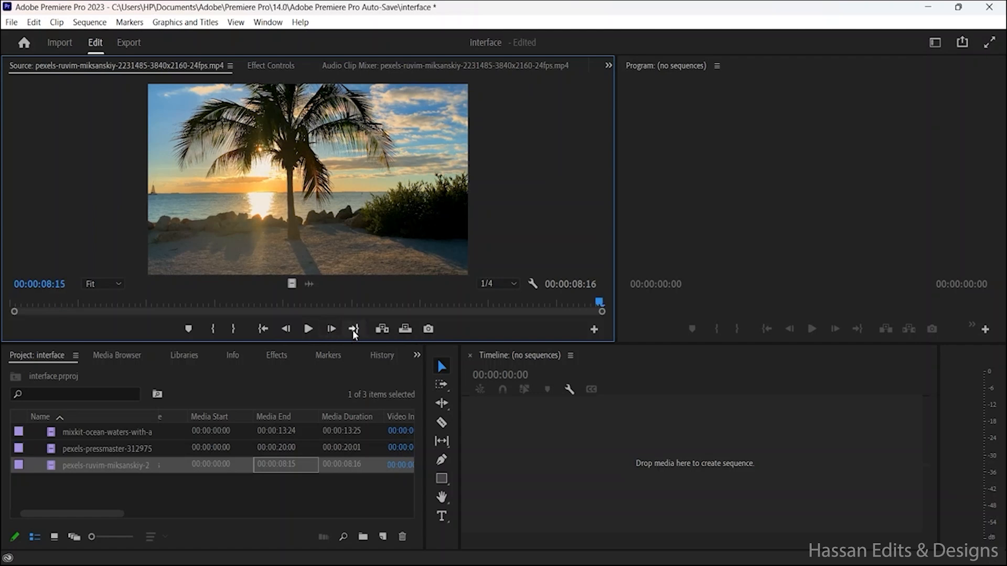
left_click(263, 330)
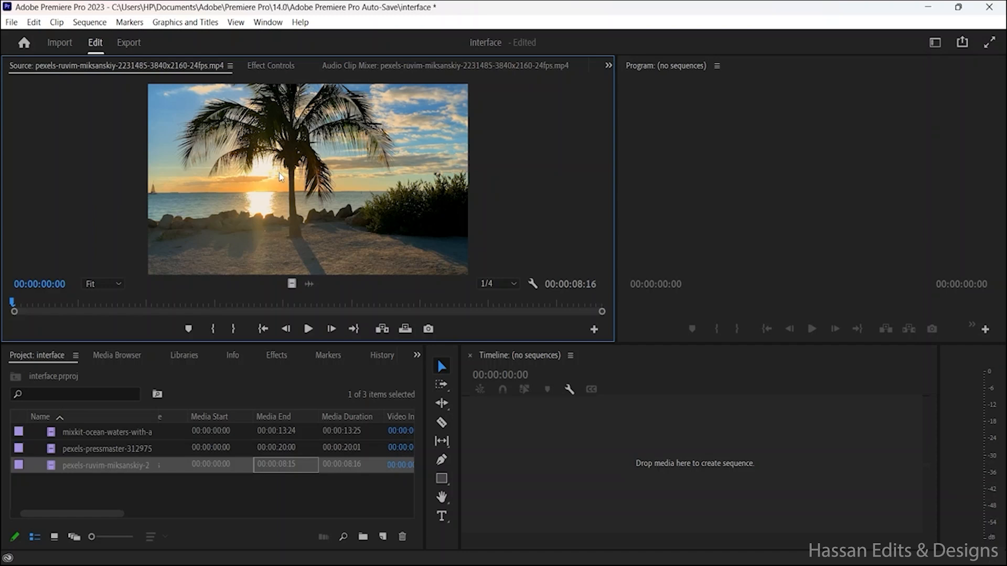
Step: Mark an In point at 00:00:02:22 and an Out point at about 00:00:06:01 on the palm-tree source clip
left_click_drag(279, 177, 581, 361)
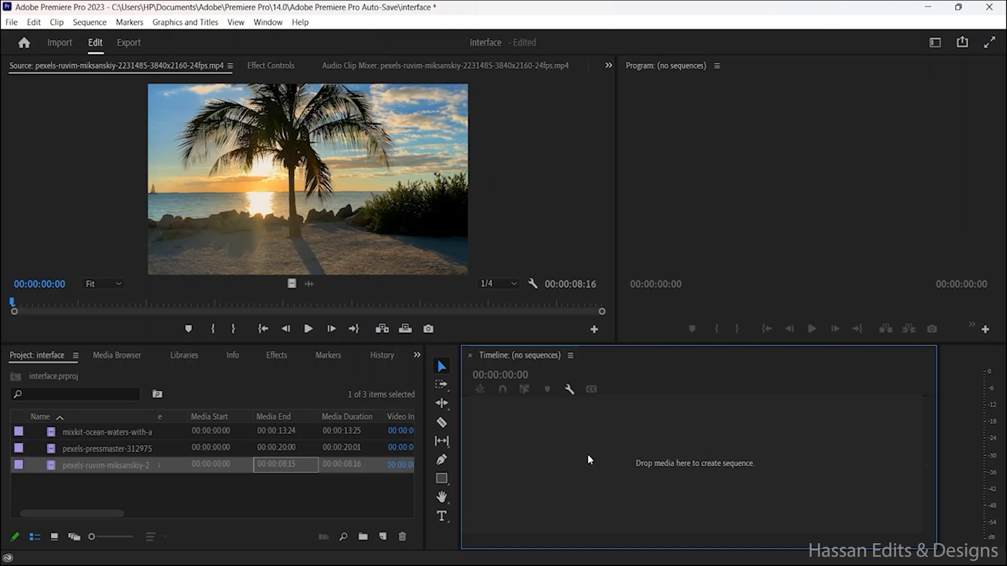
left_click(345, 227)
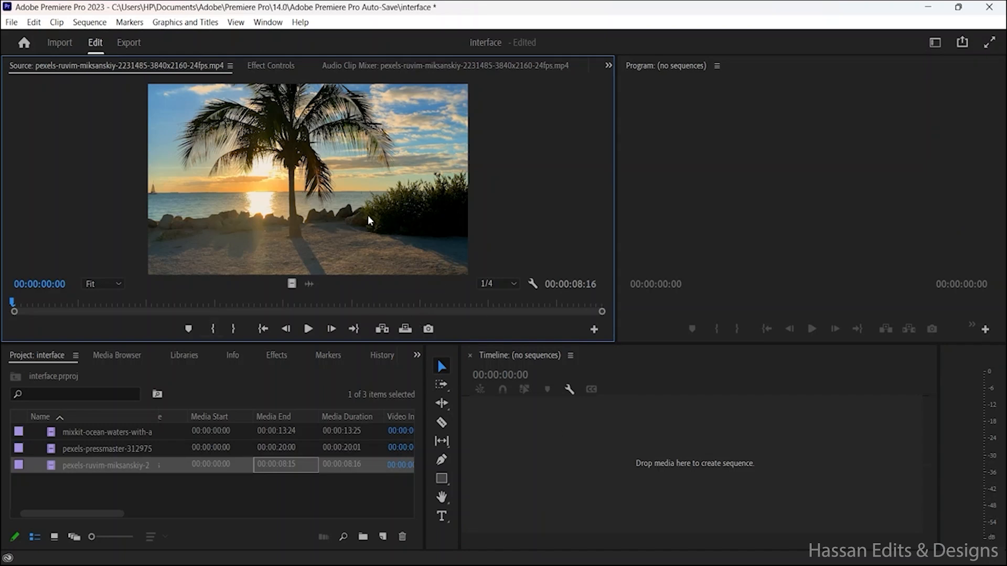
left_click(210, 304)
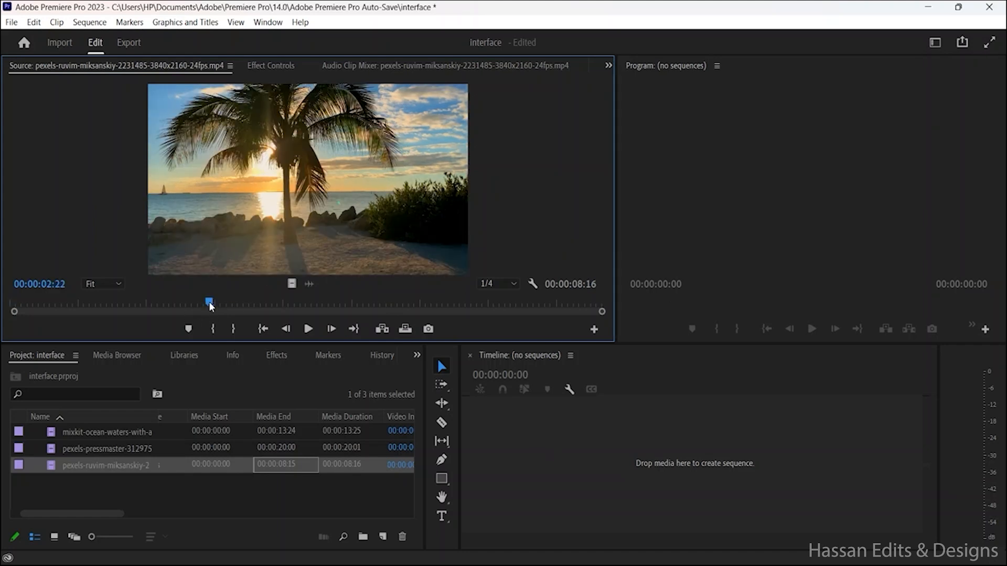
left_click(213, 329)
left_click_drag(253, 302, 422, 318)
left_click(241, 329)
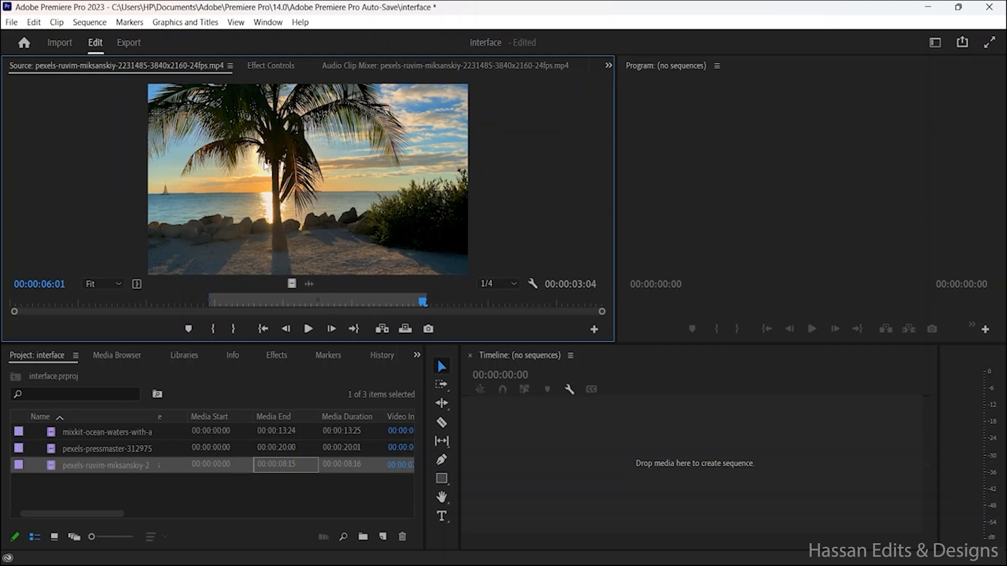
Step: Create a sequence by placing the marked section in the empty timeline, and scrub the playhead to about 00:00:00:19
left_click_drag(275, 171, 551, 448)
left_click_drag(551, 449, 585, 463)
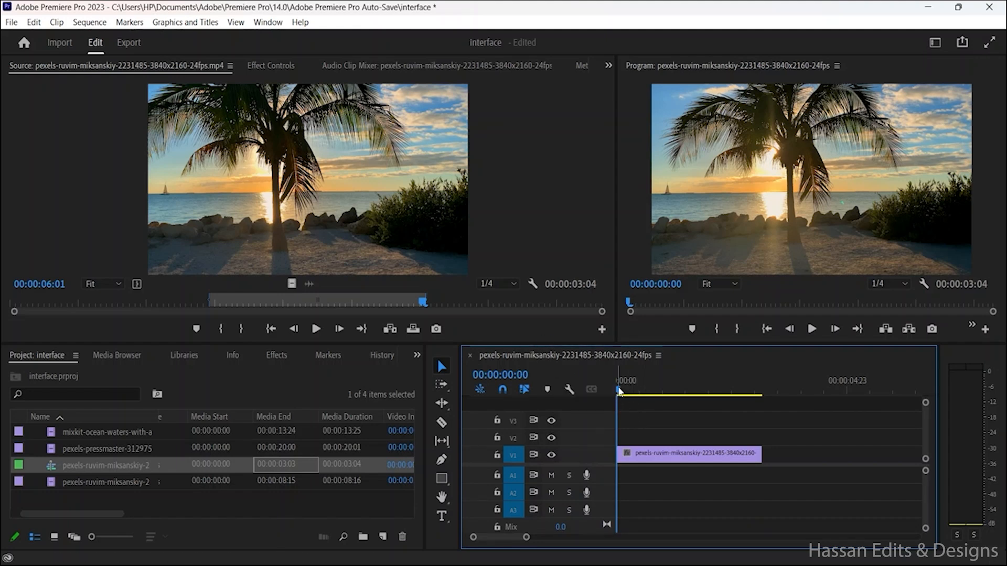
mouse_move(618, 390)
left_mouse_down()
mouse_move(813, 395)
mouse_move(633, 398)
left_mouse_up()
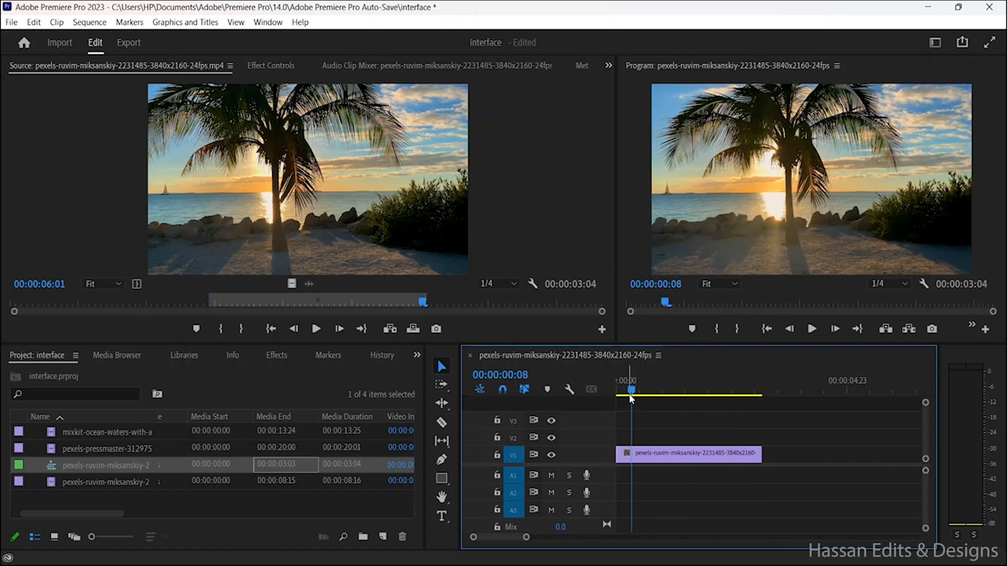
left_click_drag(629, 399, 650, 404)
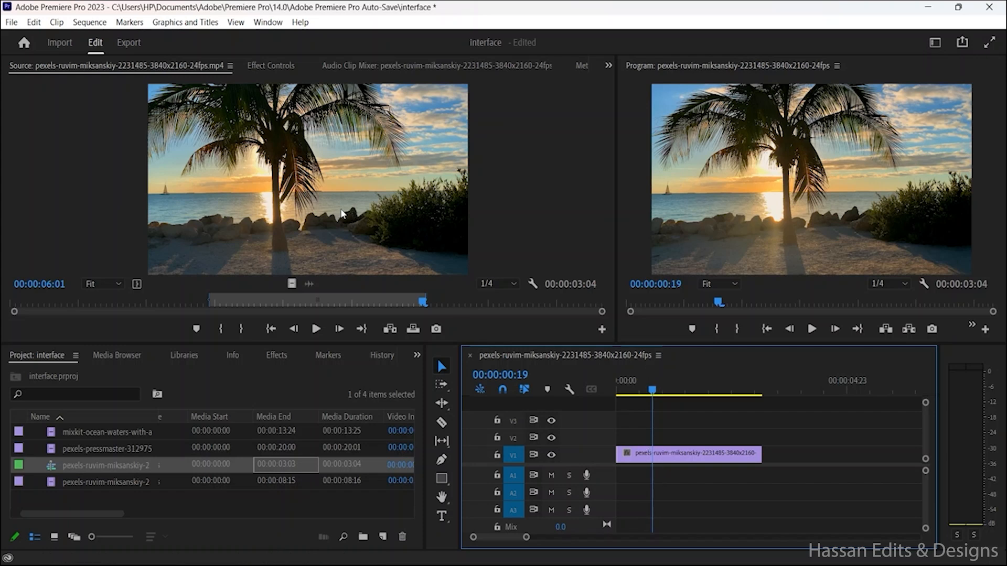
Step: Add the marked section twice more, end to end on V3 and V2, and play the sequence before returning to its start
left_click_drag(341, 213, 632, 442)
left_click_drag(427, 218, 664, 454)
left_click_drag(675, 419, 855, 438)
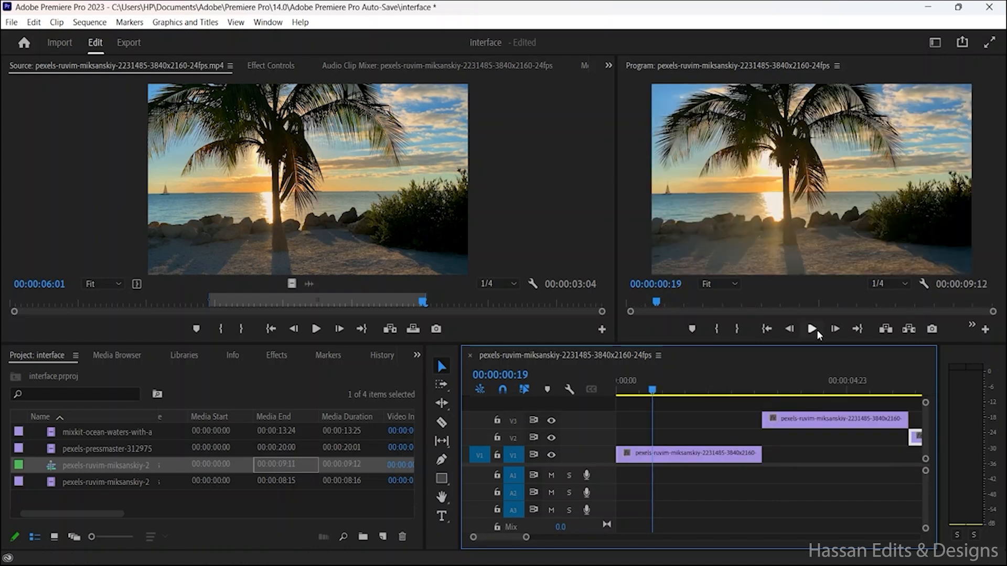
left_click(812, 329)
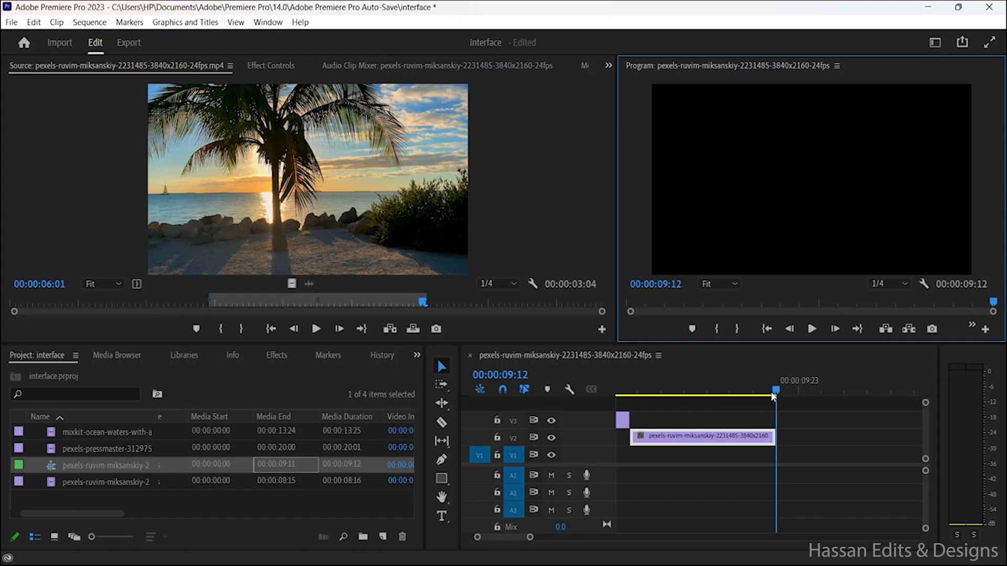
left_click_drag(773, 397, 558, 397)
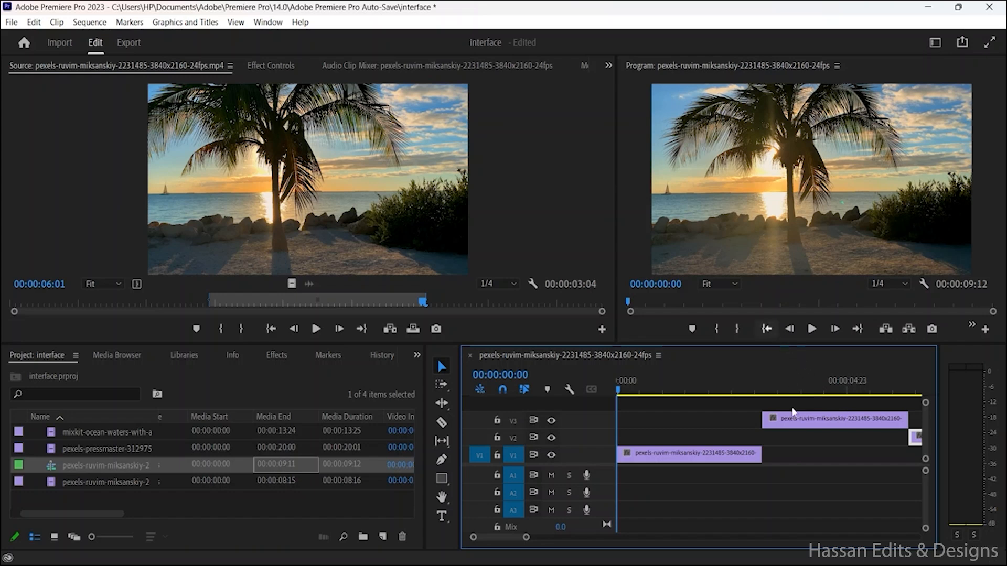
Step: Rearrange the clips to overlap: V3 at the sequence start, V1 slightly later, and V2 starting just before the V3 clip ends
left_click_drag(735, 456, 764, 456)
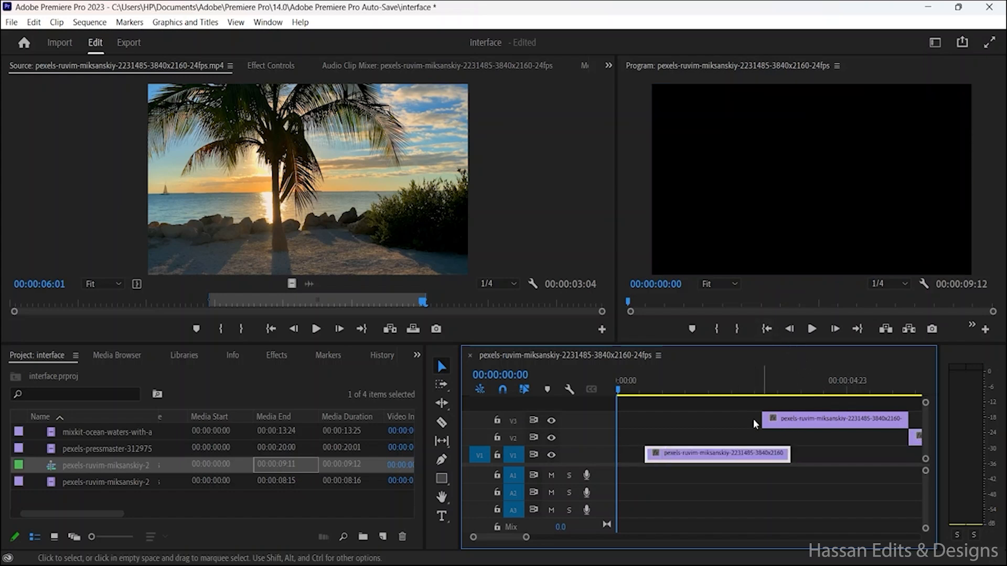
left_click_drag(763, 420, 634, 423)
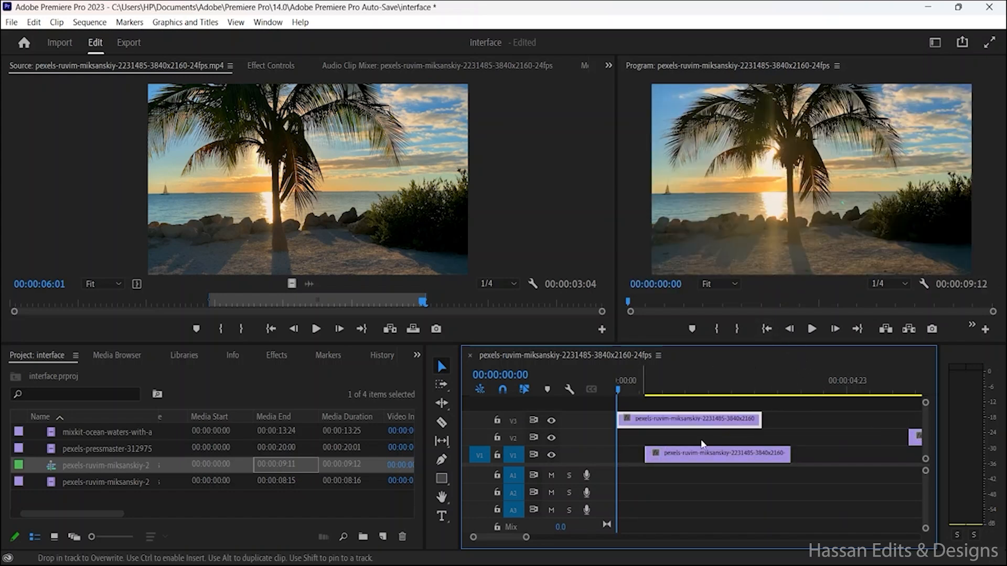
left_click_drag(915, 437, 722, 444)
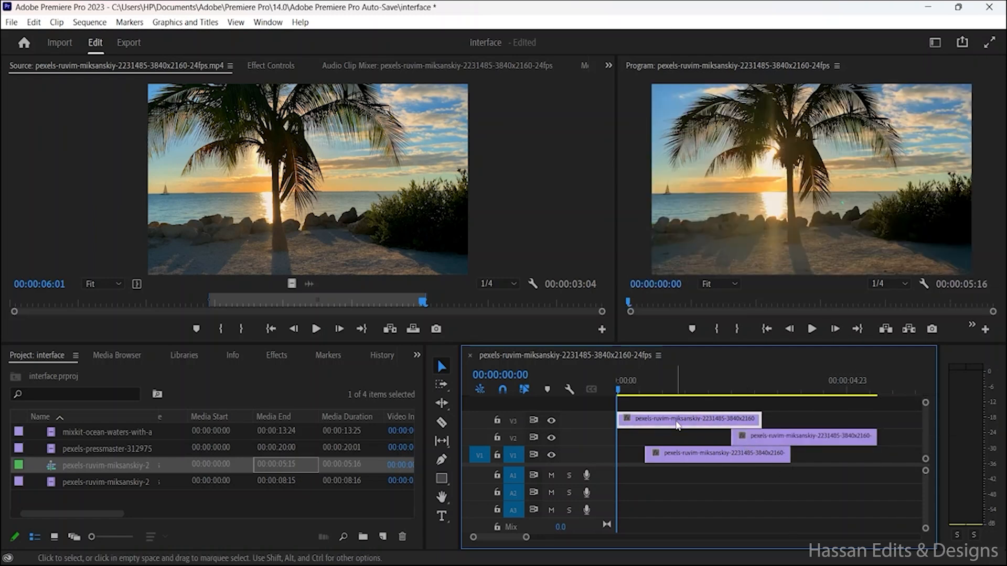
Step: Select the overlapping clips on V1, V2 and V3 in turn and play the sequence to examine how the tracks stack
left_click(711, 453)
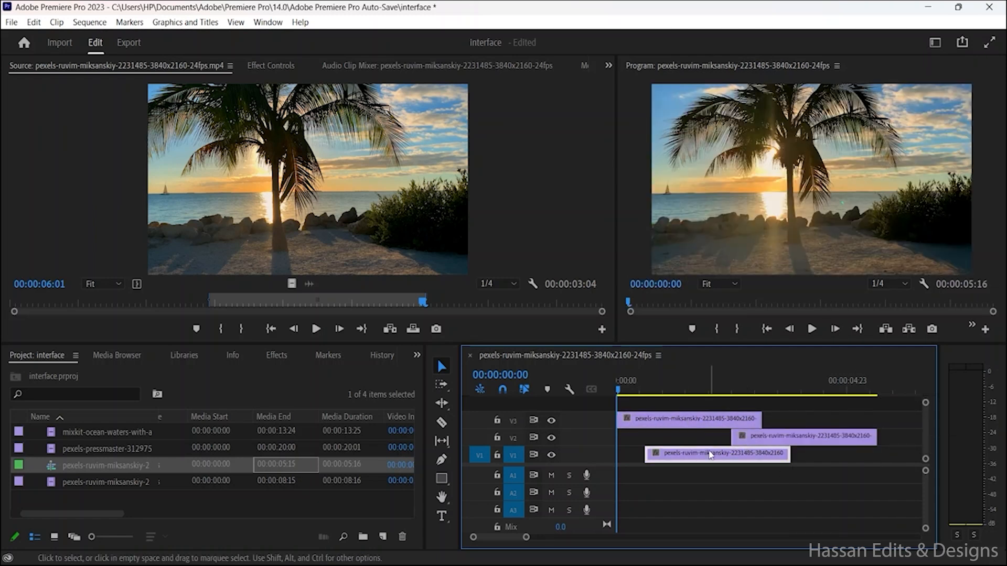
left_click(716, 427)
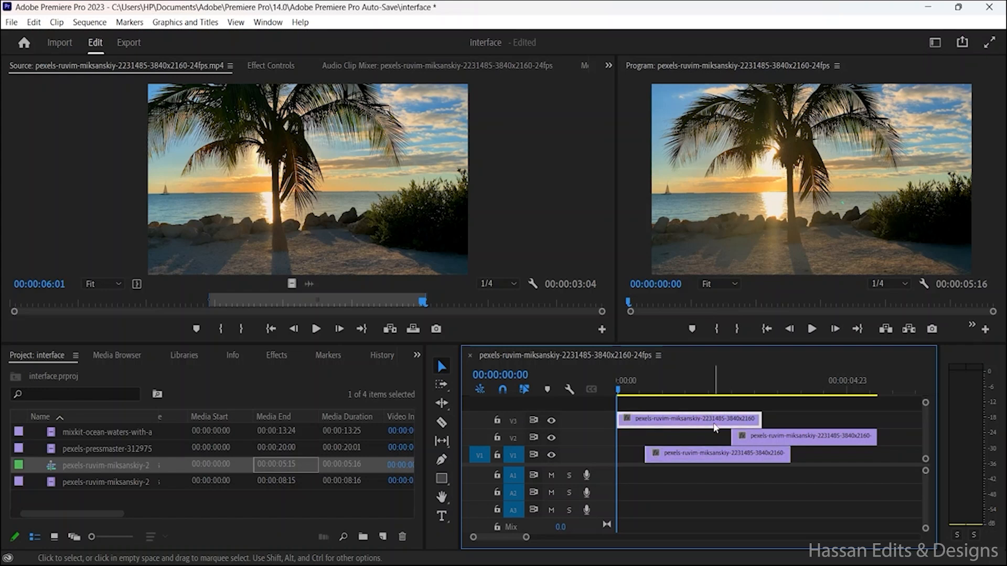
left_click(762, 435)
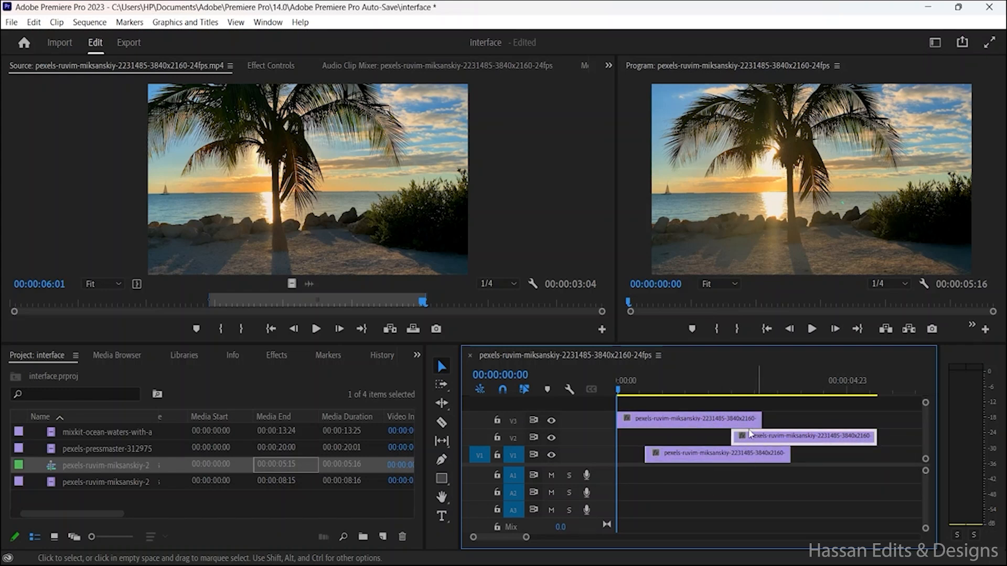
left_click(736, 457)
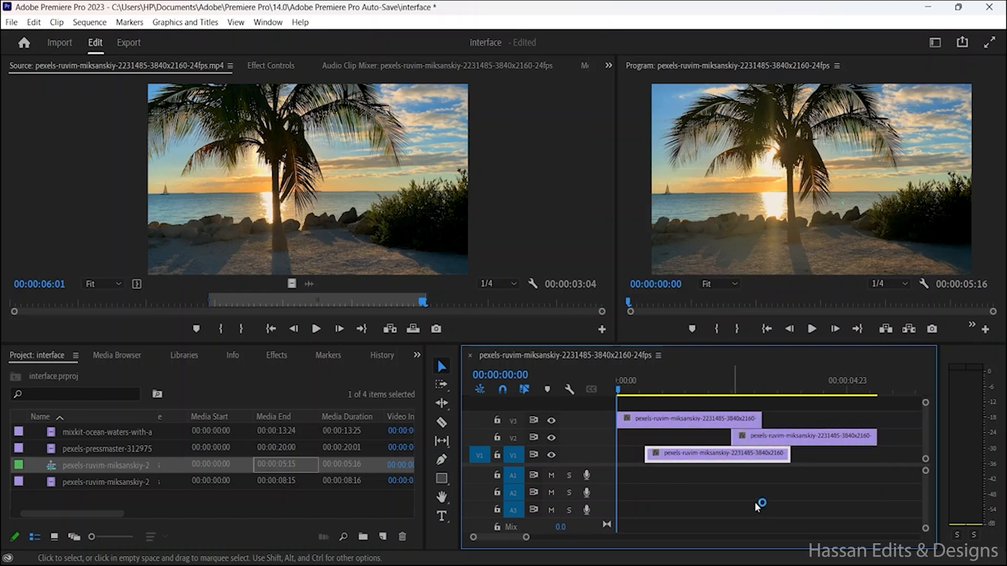
left_click(675, 422)
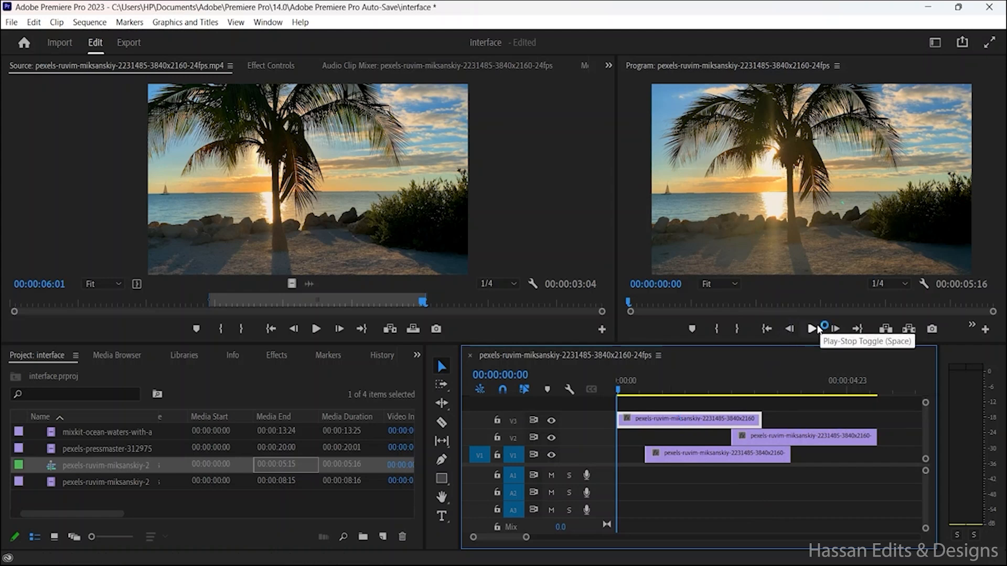
left_click(812, 328)
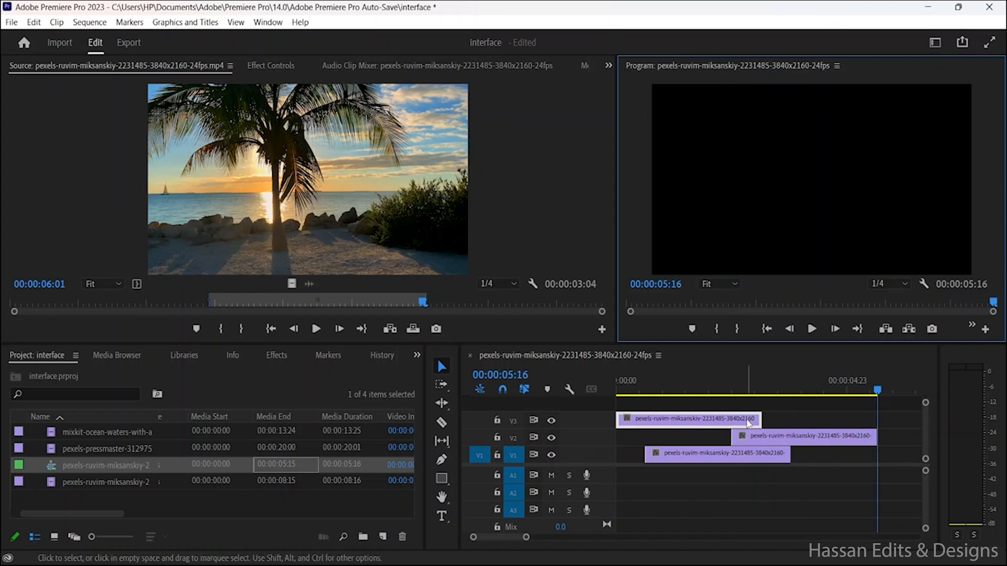
left_click(744, 422)
left_click(773, 444)
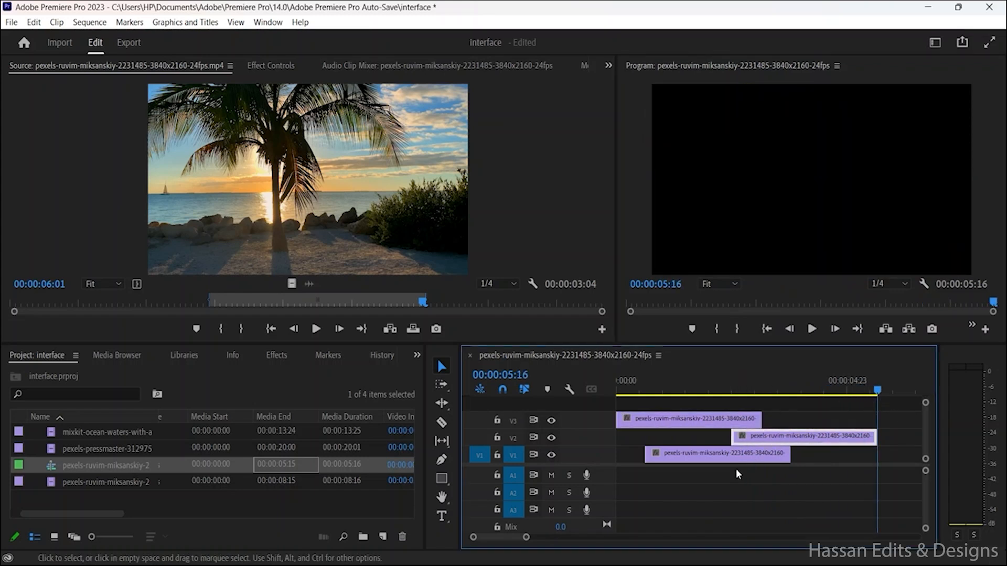
left_click(728, 458)
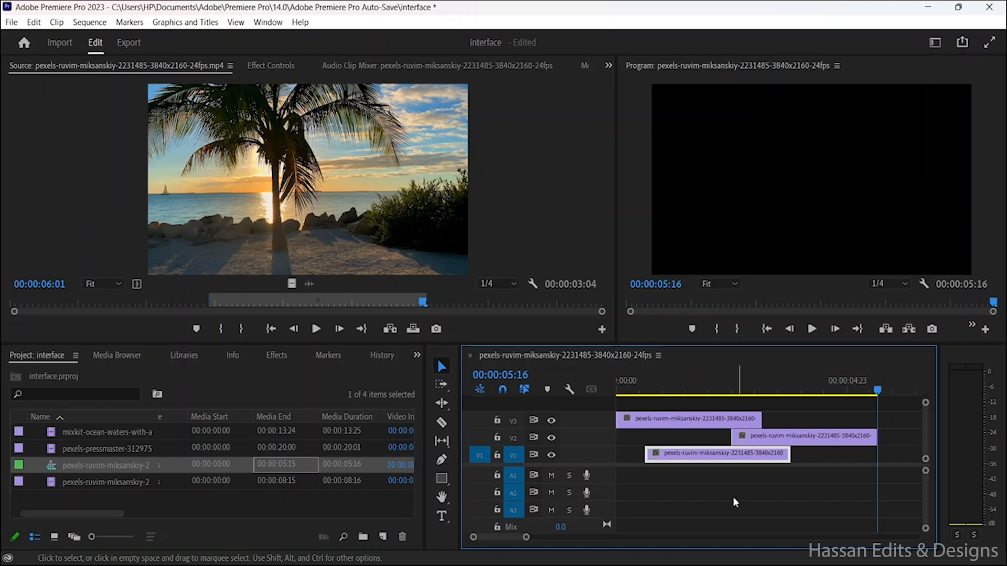
key("minus")
key("equal")
left_click(677, 419)
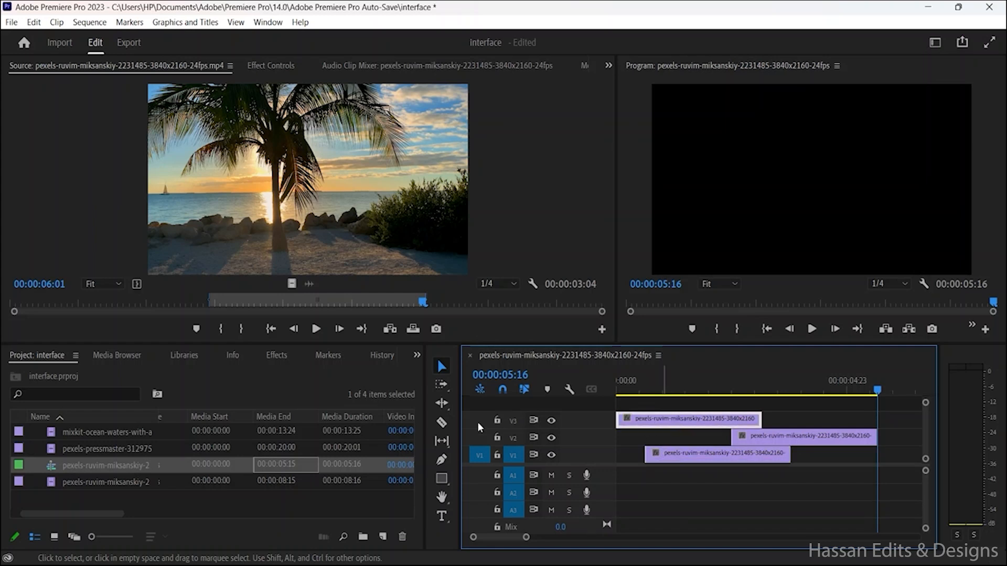
Step: Hide the V2 and V1 tracks and play the sequence from the start with only V3 enabled
left_click(551, 438)
left_click(551, 455)
left_click_drag(870, 394, 618, 406)
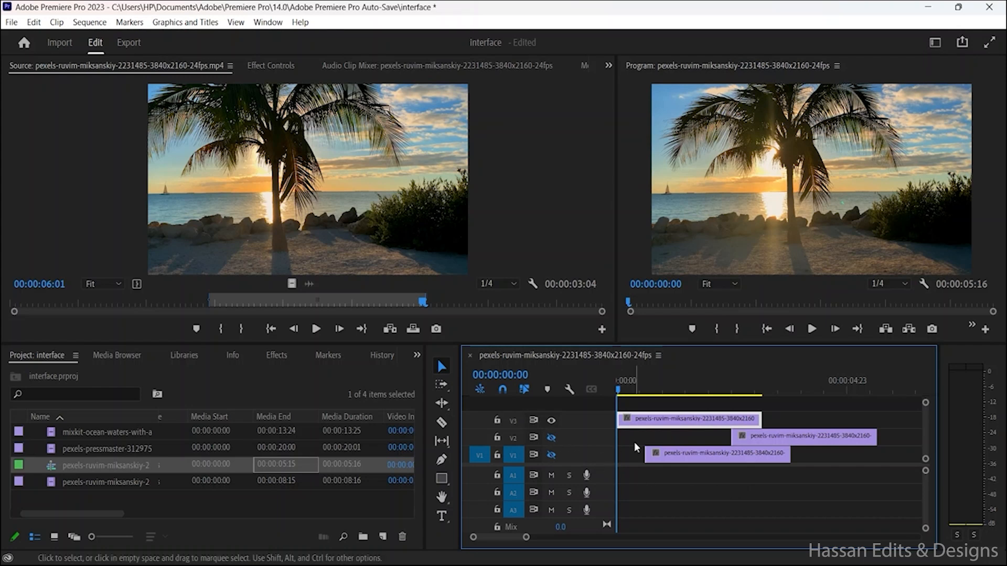
left_click(817, 329)
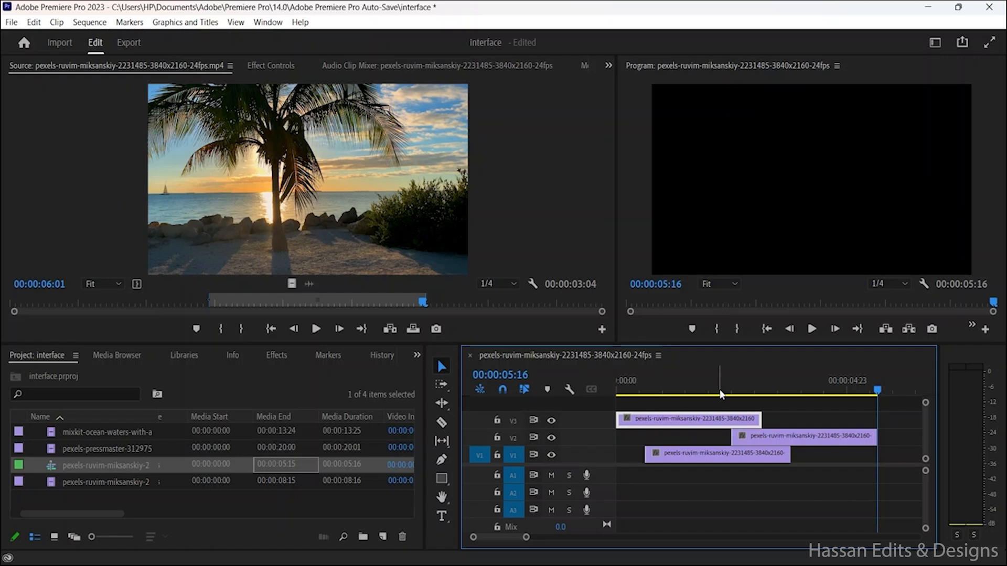
Step: Position the playhead at about 00:00:01:20 and play the sequence through the clip overlap to examine the stacked tracks
key("Home")
left_click(700, 391)
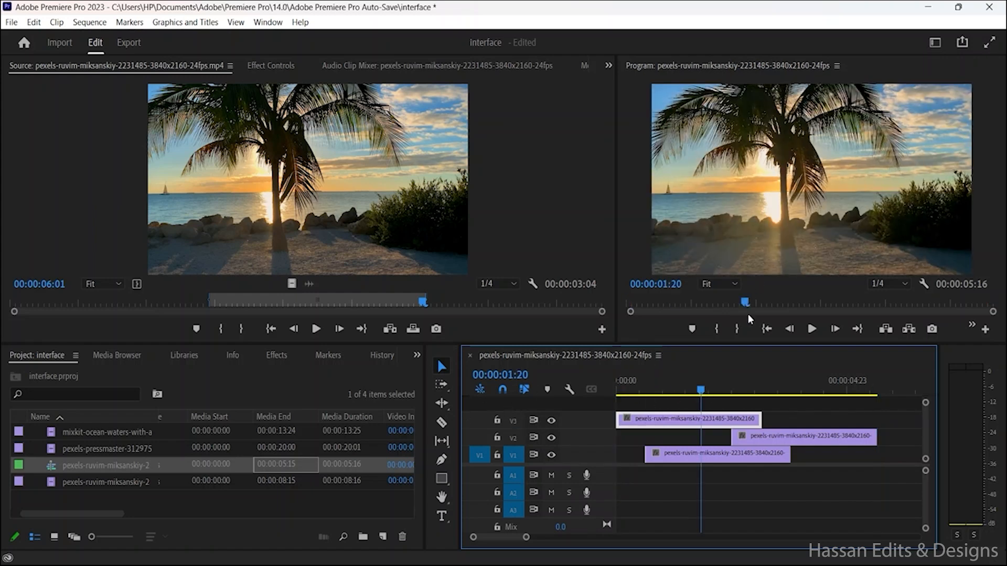
left_click(820, 329)
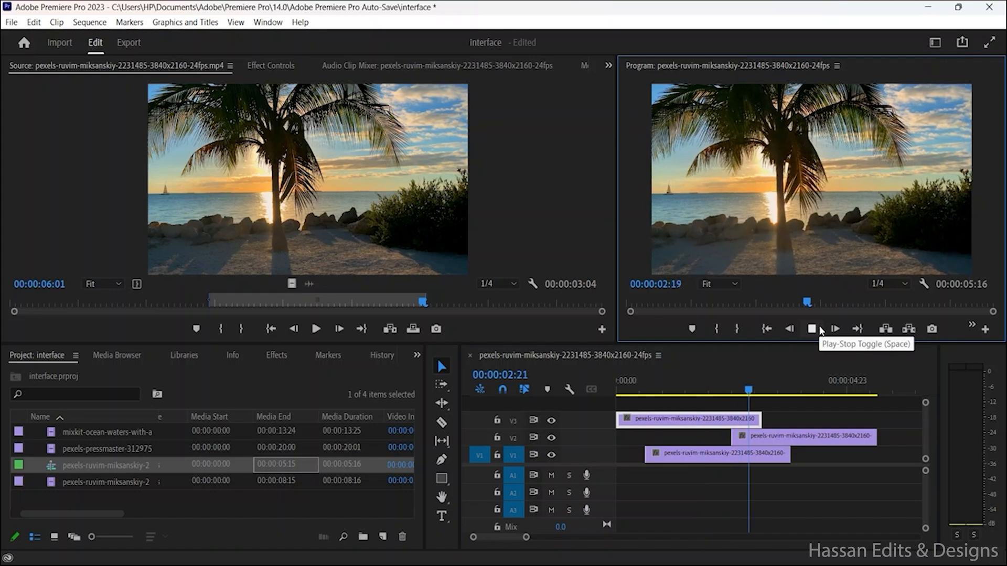
left_click(822, 330)
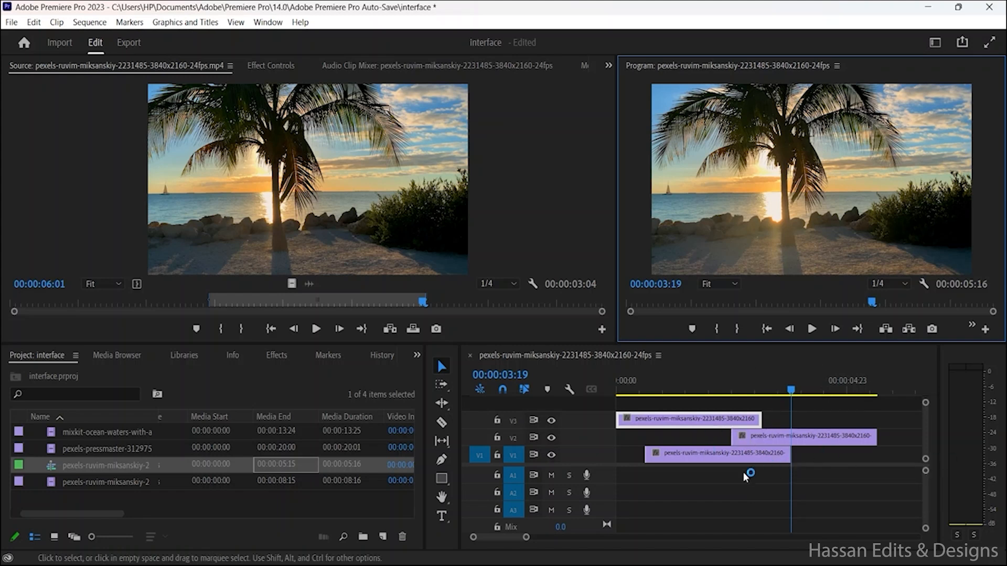
left_click(751, 433)
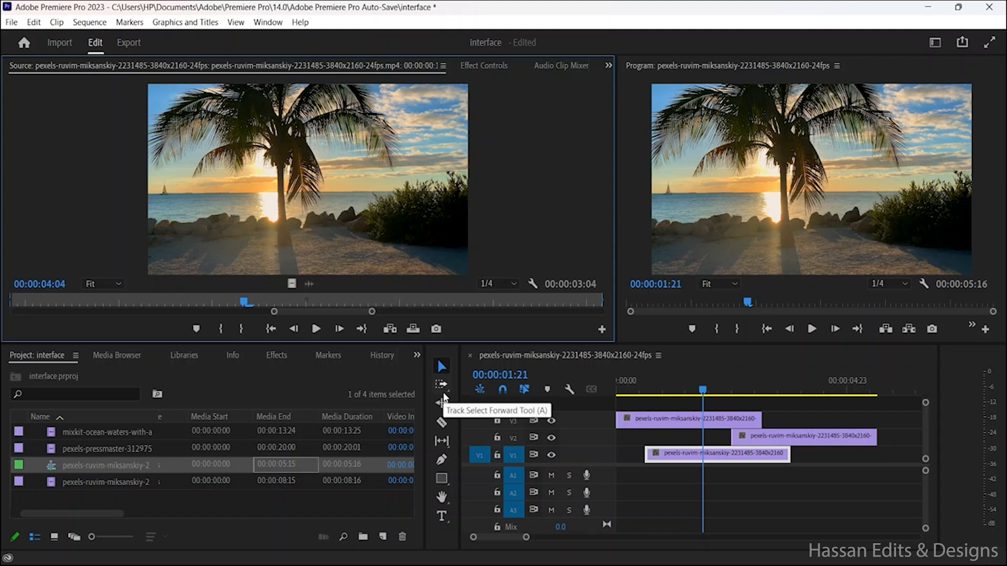
Step: Lock the V1 track and select the clips on V3 and V2 with the Track Select Forward tool
left_click(443, 392)
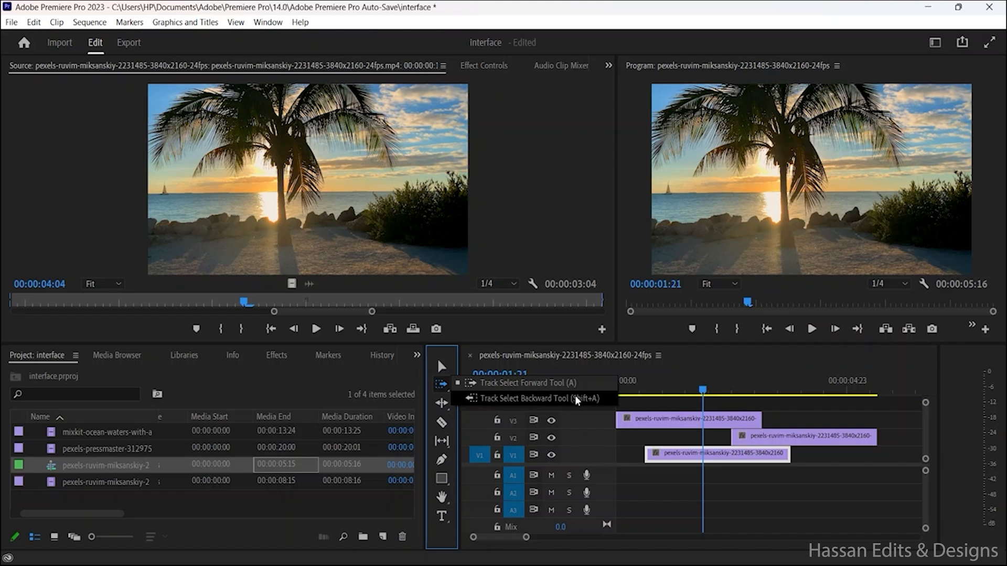
left_click(497, 458)
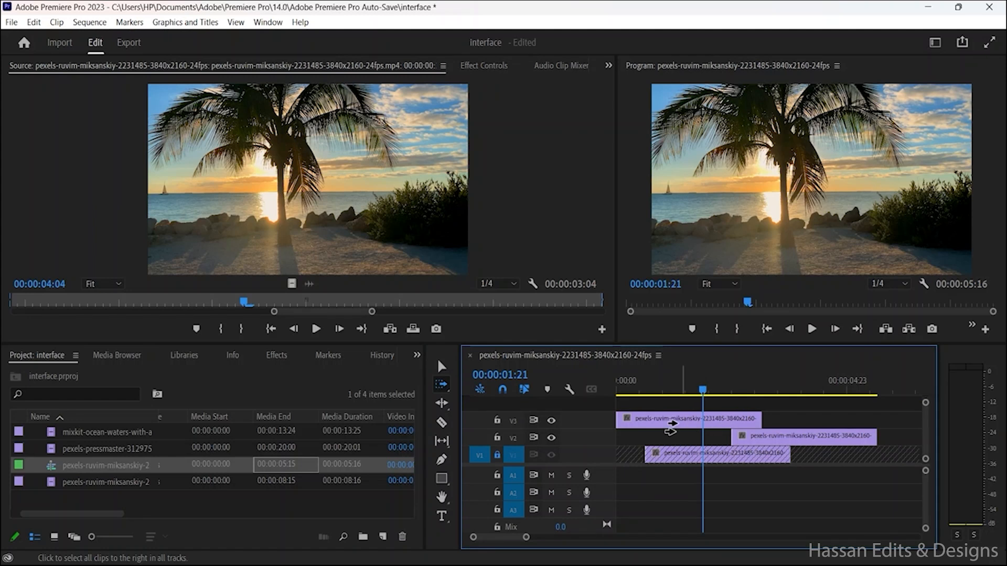
left_click(691, 422)
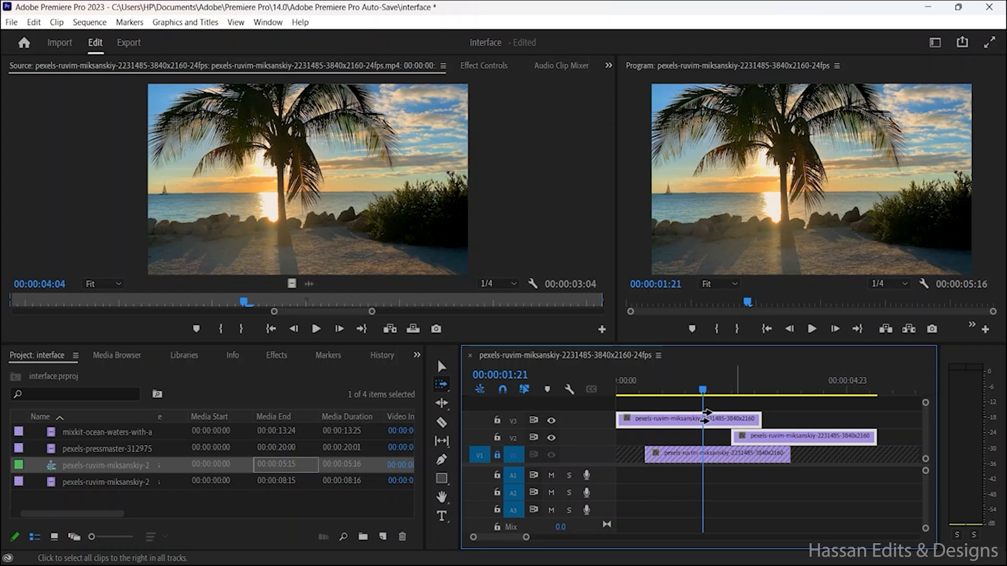
Step: Undo the V1 lock and the preceding V1 visibility change, return to the Selection tool and deselect the timeline clips
key("ctrl+z")
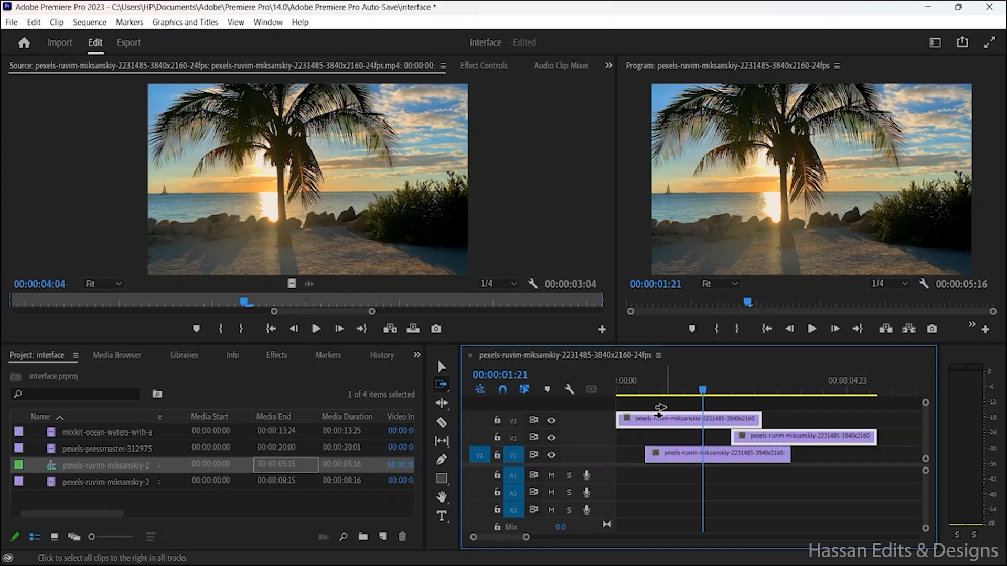
key("ctrl+z")
left_click(442, 366)
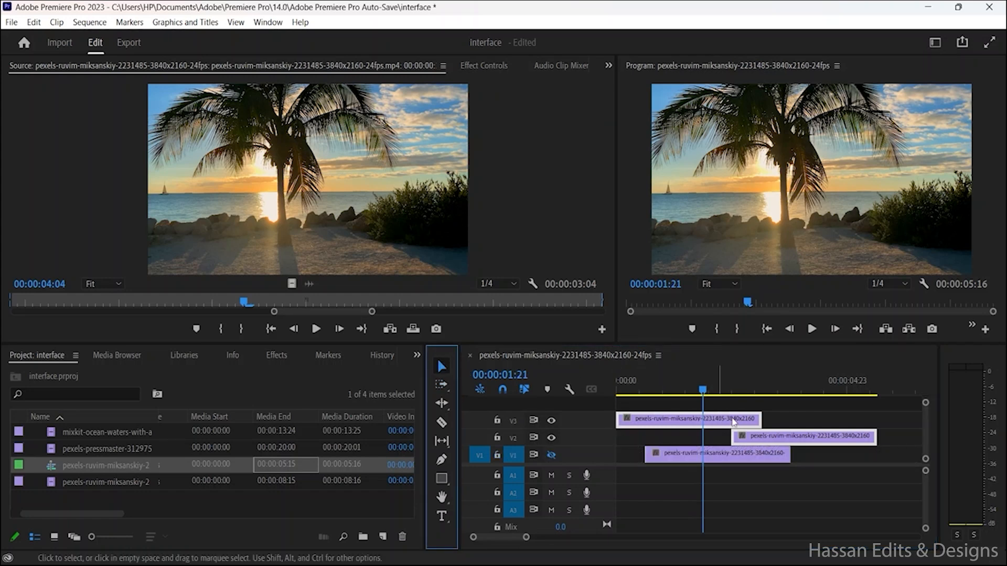
double_click(761, 440)
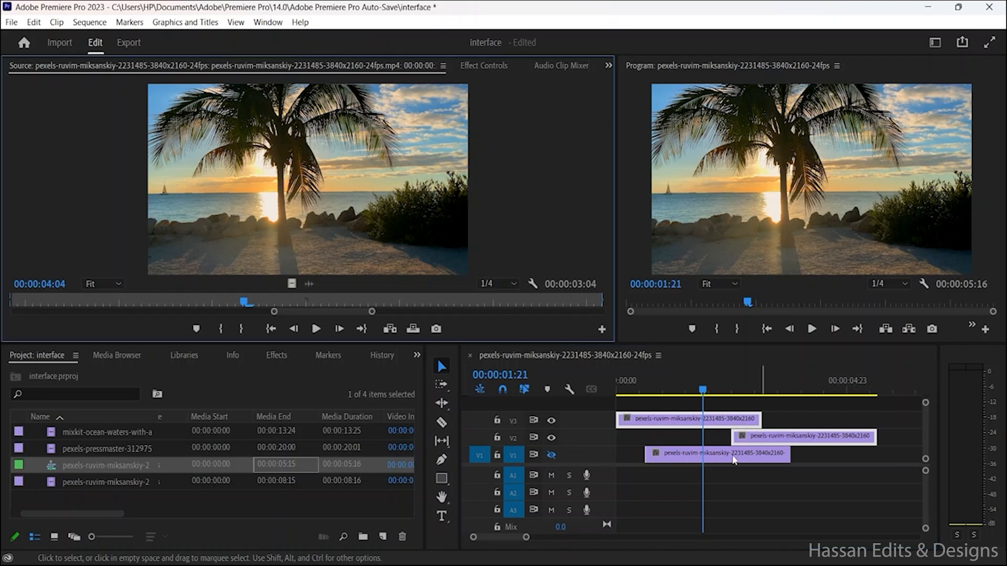
left_click_drag(755, 420, 716, 420)
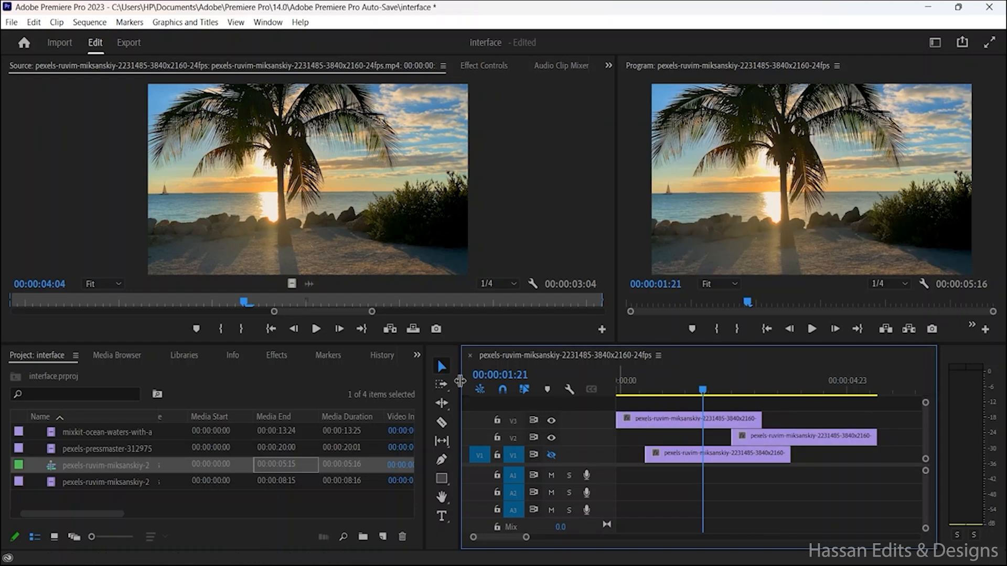
Step: Activate the Ripple Edit tool and look through the other tools grouped with it
left_click(441, 404)
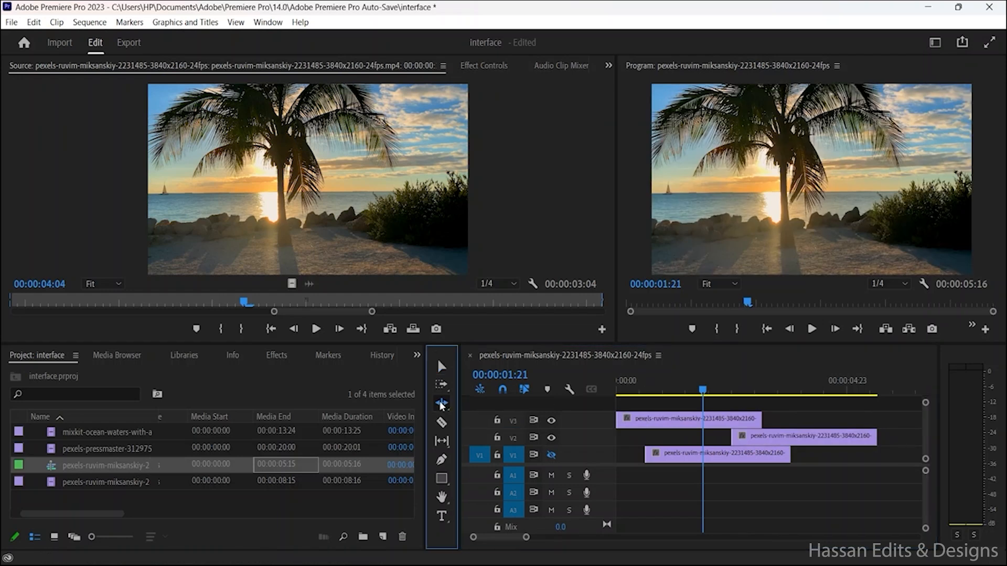
left_click(441, 405)
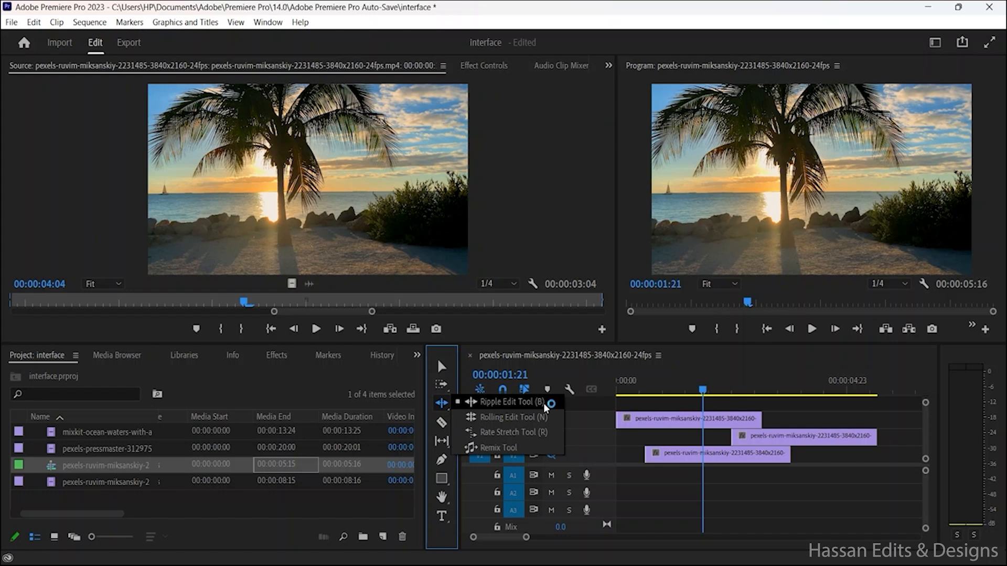
left_click(571, 460)
left_click(537, 439)
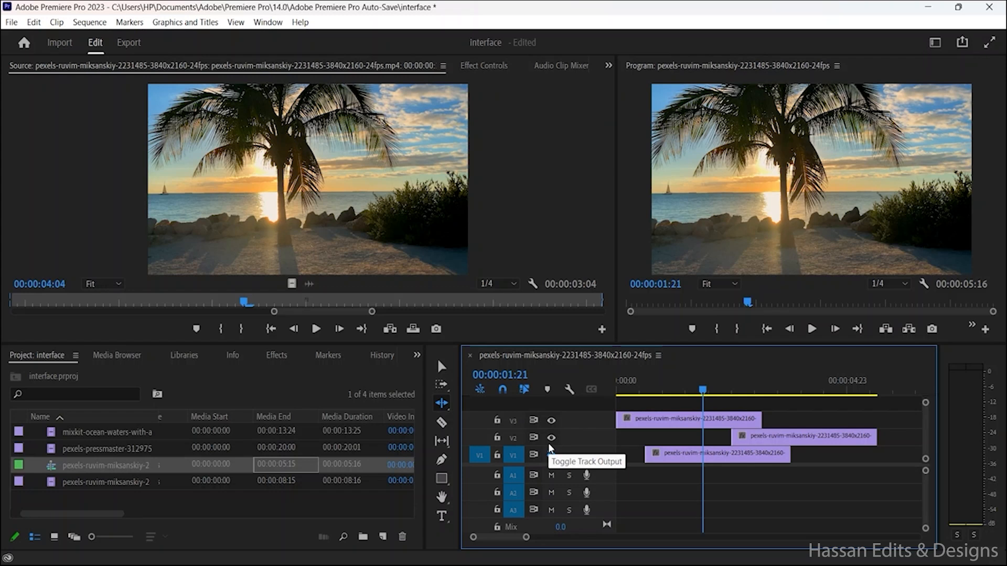
left_click(550, 450)
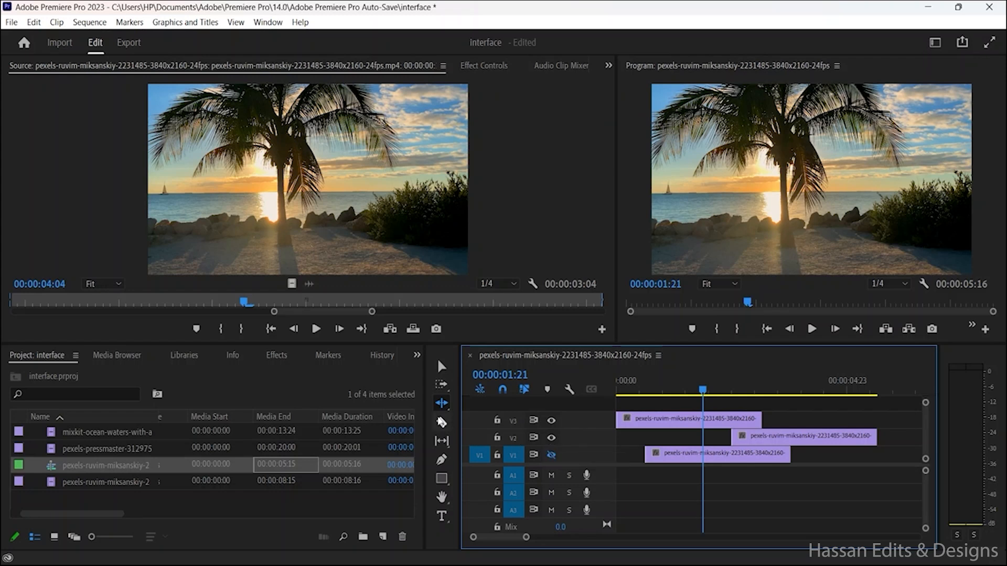
Step: Switch to the Rolling Edit tool and select the clip on V3 with it
left_click(442, 405)
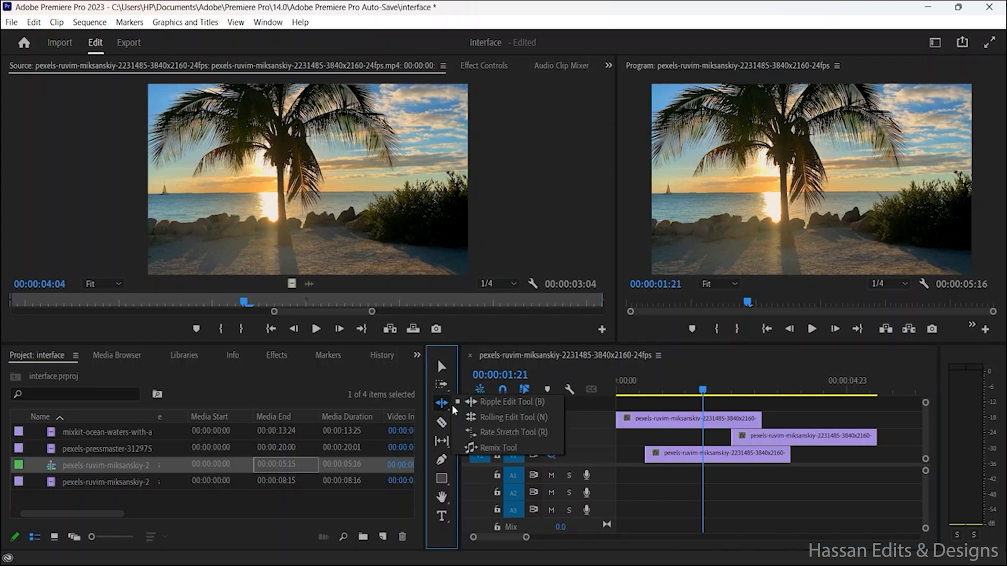
left_click(541, 421)
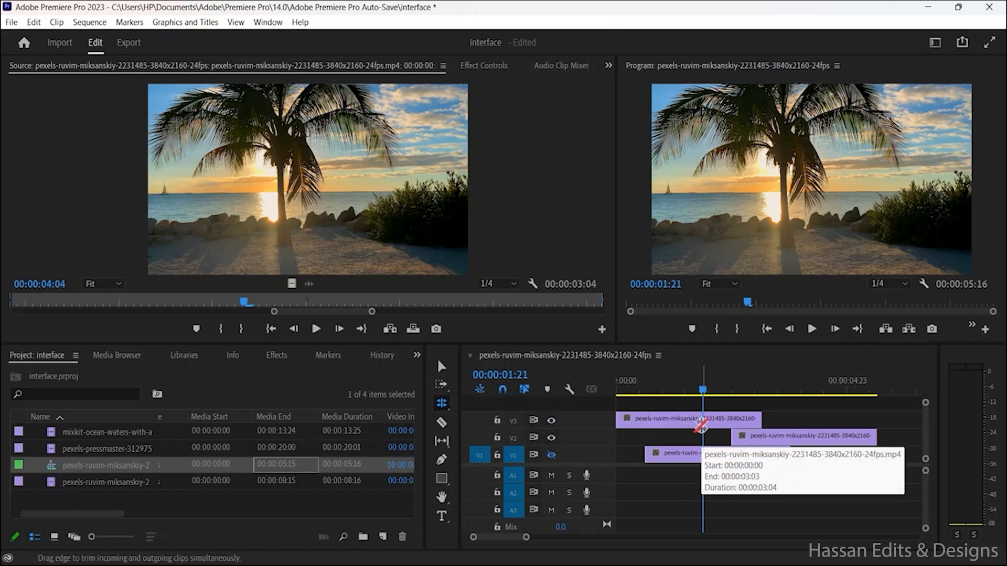
left_click(701, 426)
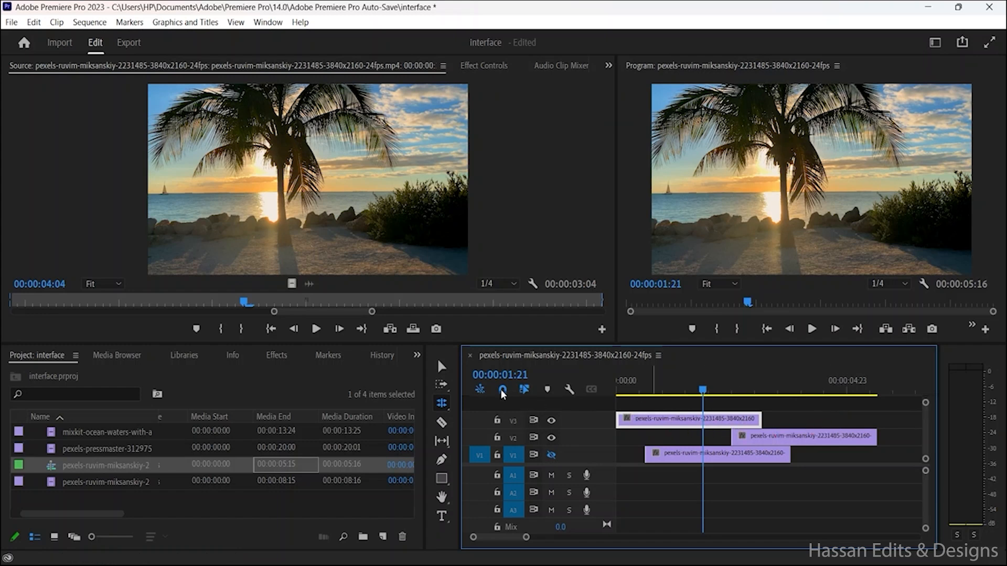
left_click(444, 372)
left_click(441, 408)
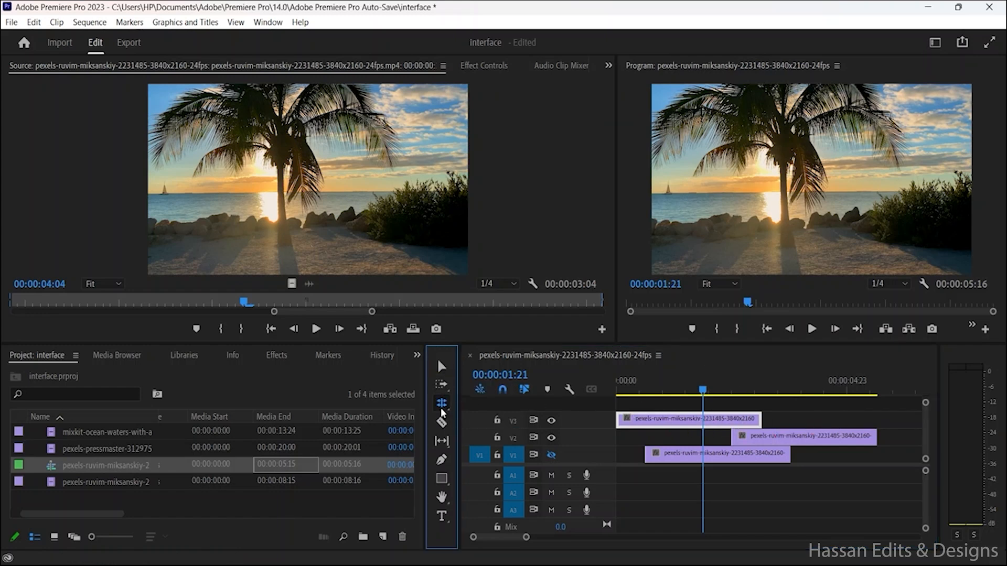
Step: Switch to the Rate Stretch tool and display its tool group, including the Remix tool
left_click(440, 408)
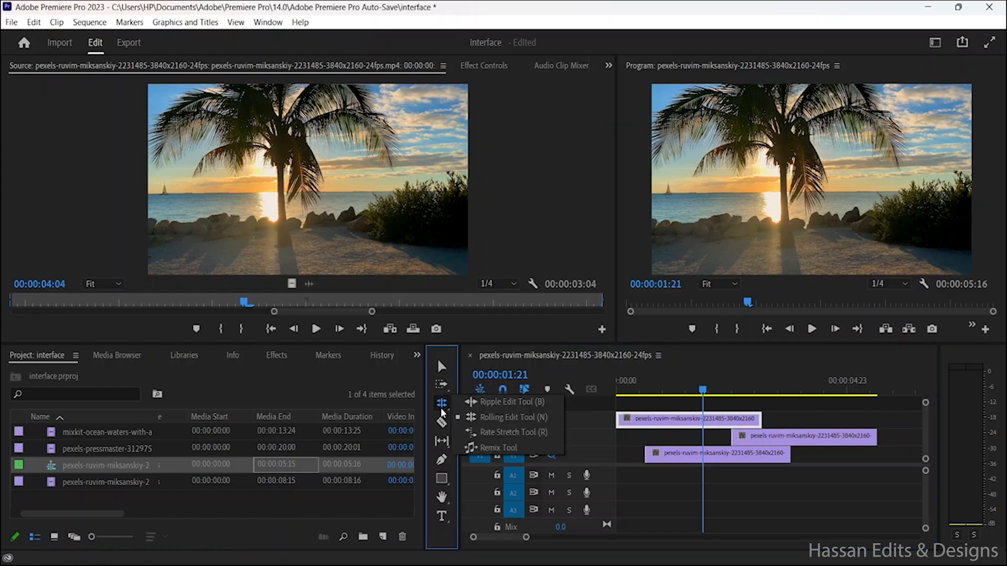
left_click(528, 434)
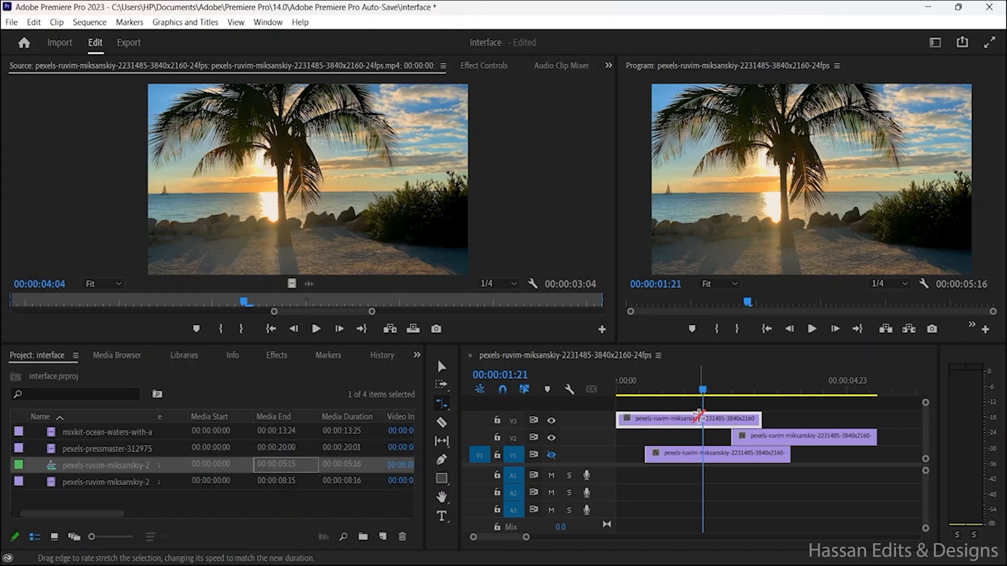
left_click(442, 409)
left_click(441, 408)
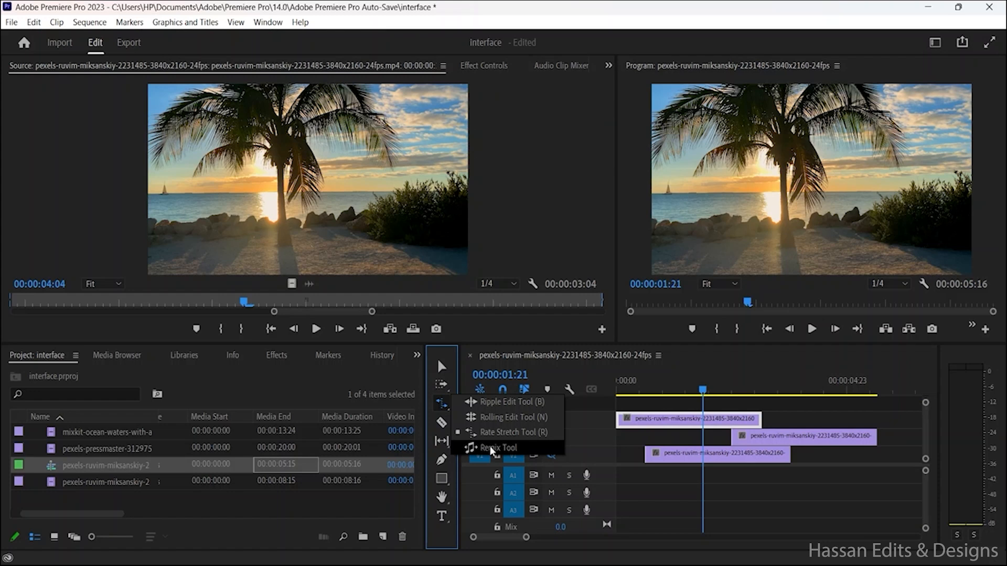
Step: Activate the Razor, Slip, Pen and Rectangle tools in turn, displaying the Slip and Rectangle tool groups
left_click(442, 427)
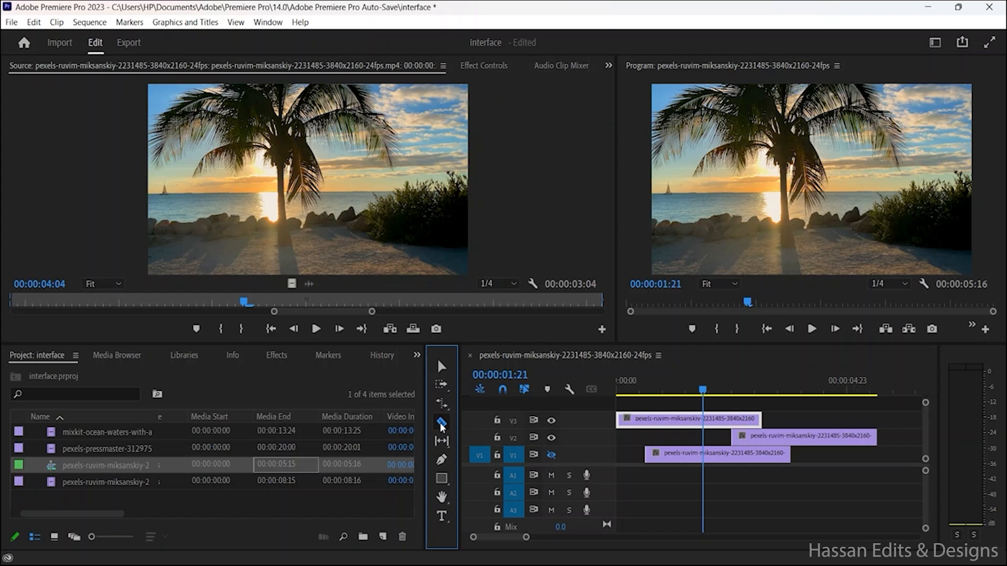
left_click(445, 442)
left_click(444, 442)
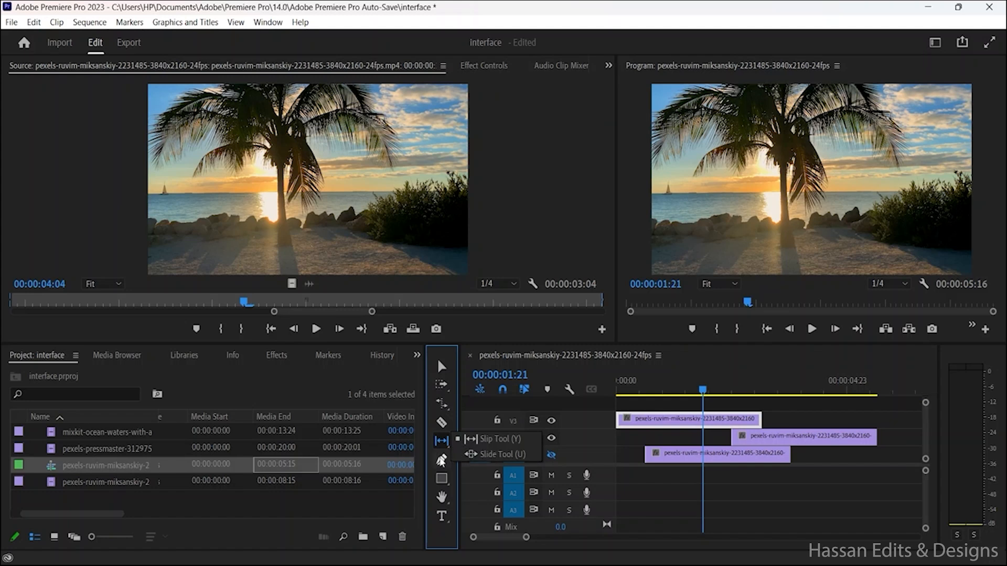
left_click(441, 460)
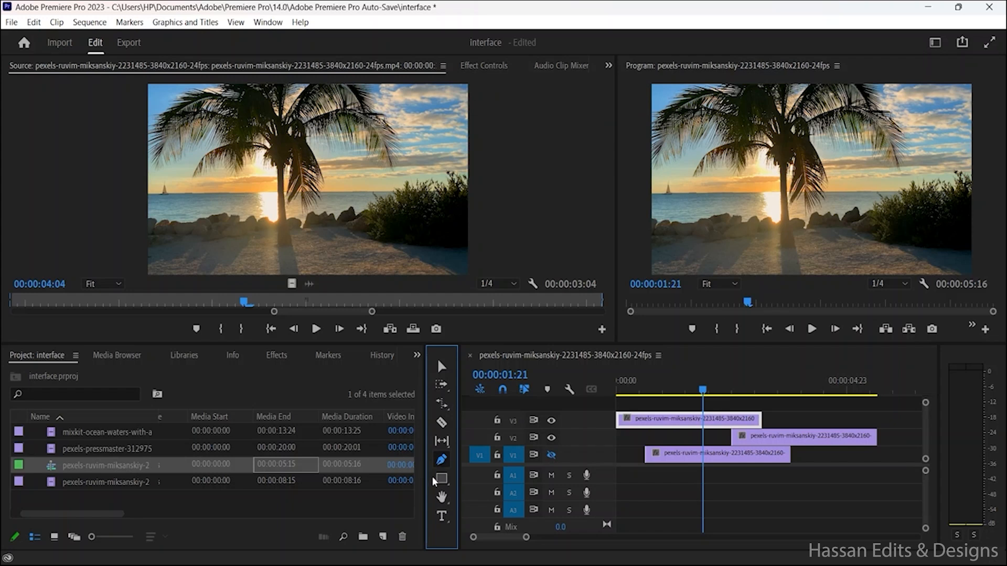
left_click(441, 479)
left_click(441, 480)
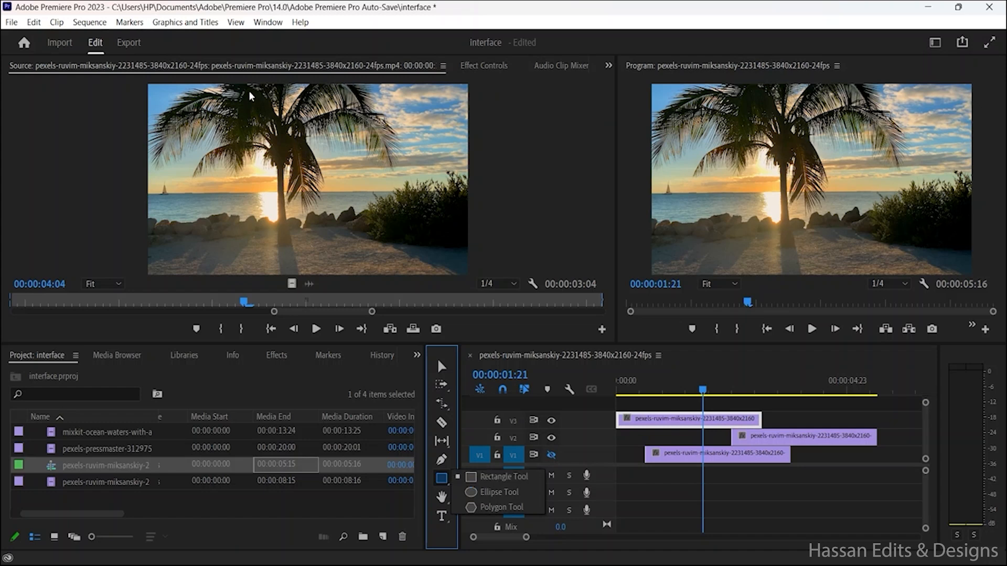
Step: Show the Essential Graphics panel, search its templates for "rex" and clear the search
left_click(268, 23)
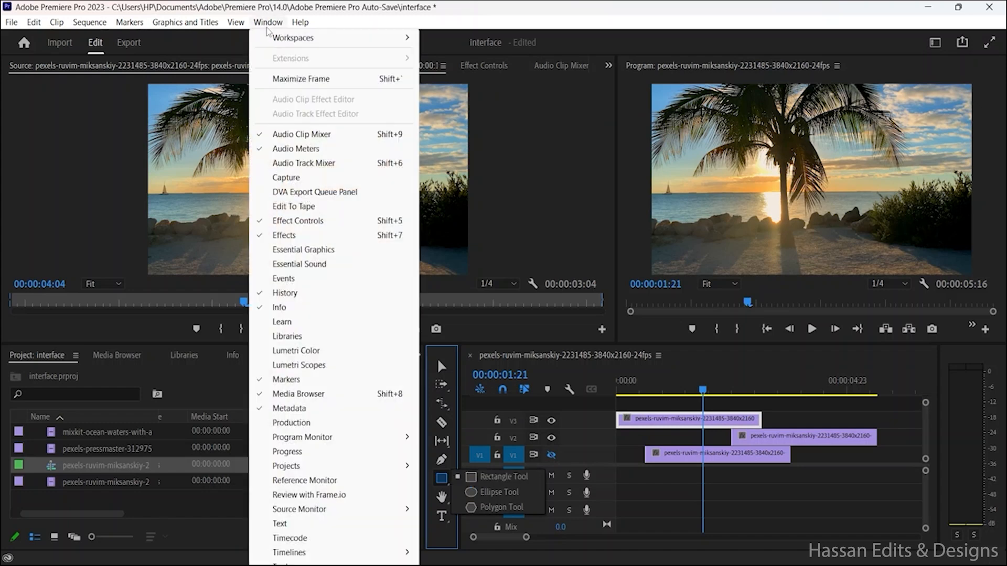
left_click(308, 253)
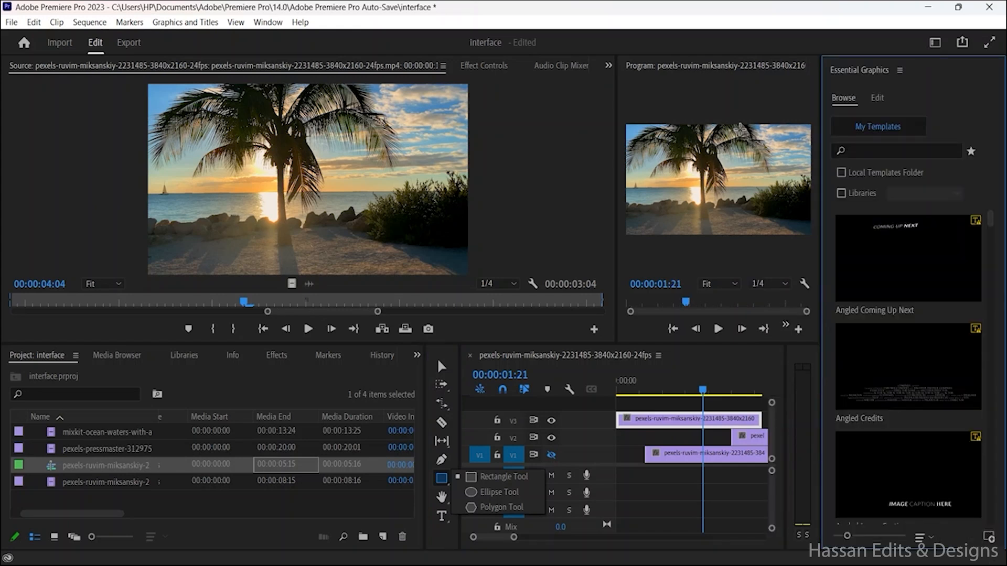
left_click(900, 70)
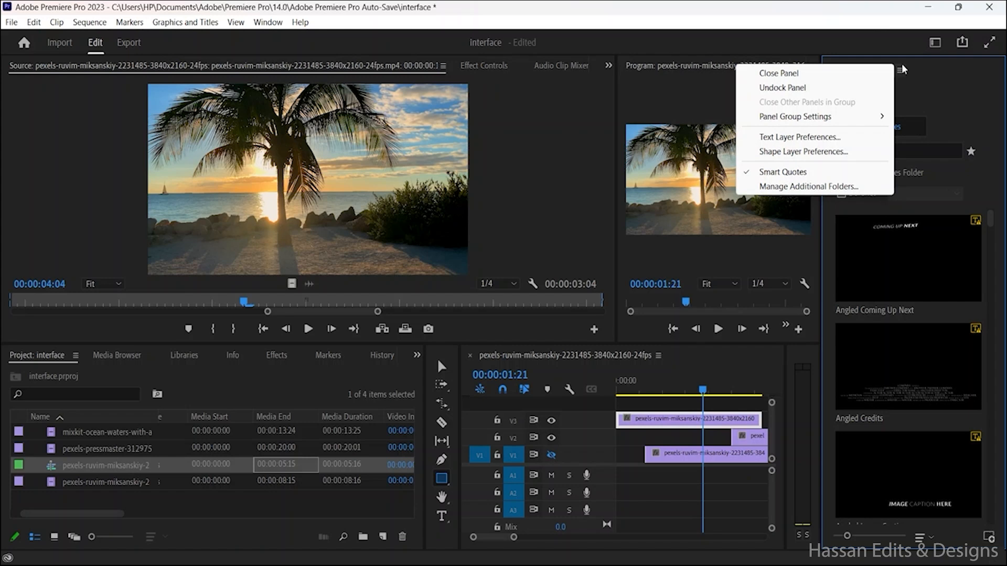
left_click(920, 152)
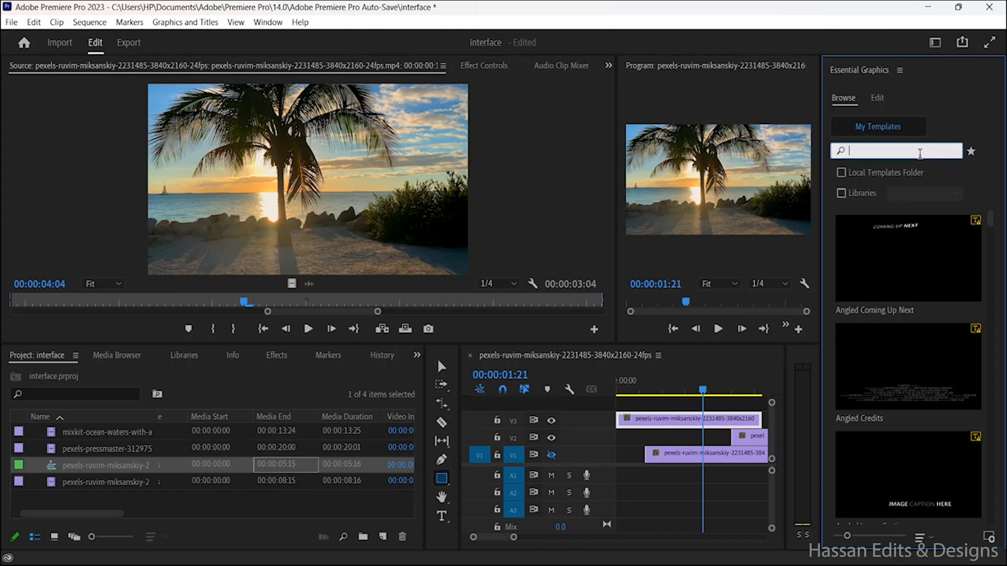
type("rex")
key("BackSpace")
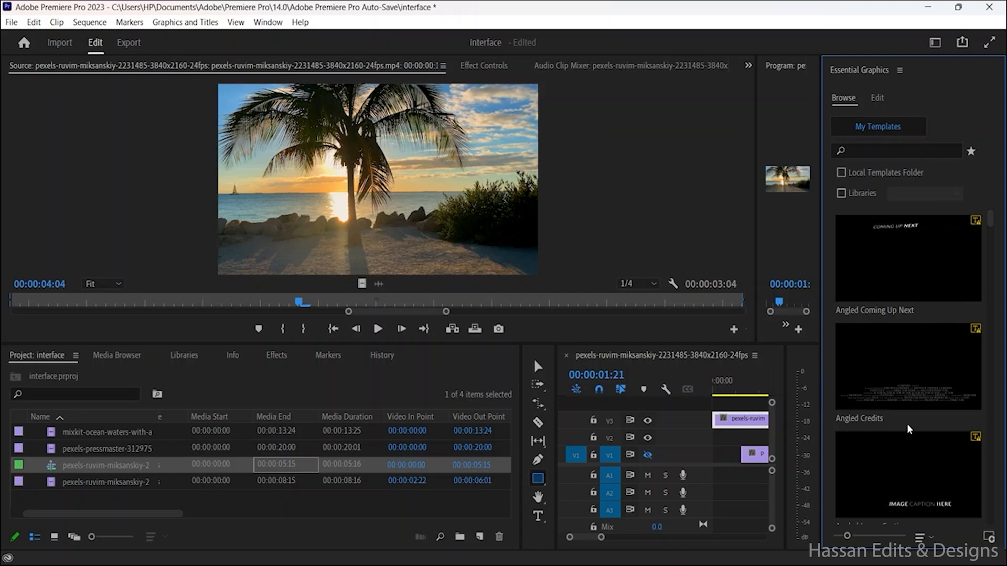
mouse_move(884, 252)
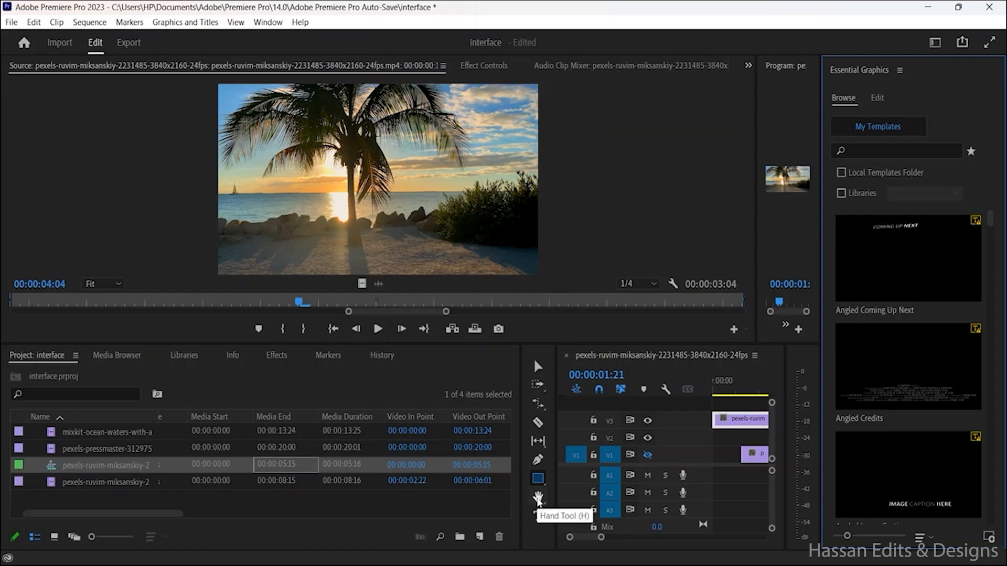
Step: Activate the Hand tool, switch to the Zoom tool and zoom the timeline in one level
left_click(538, 498)
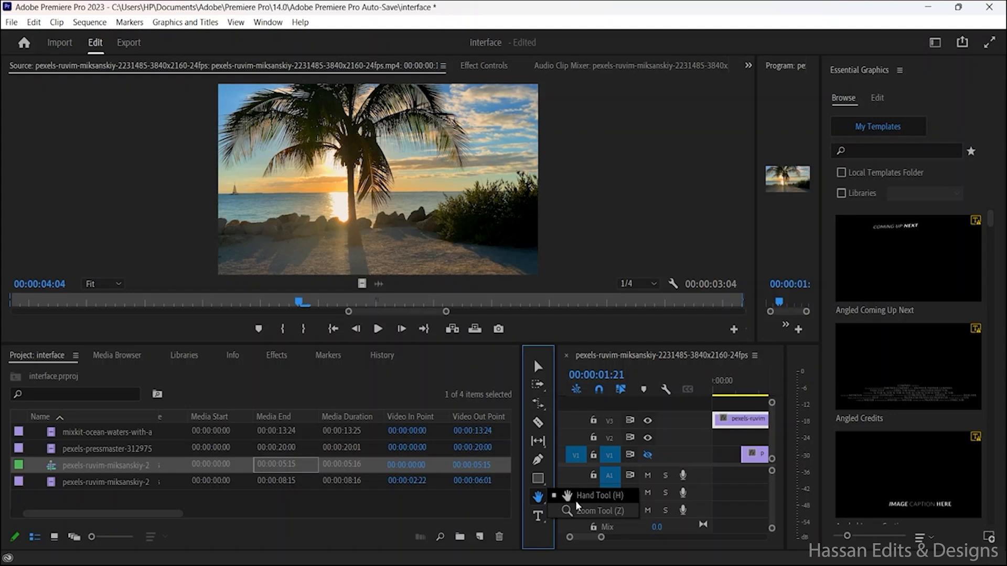
left_click(594, 511)
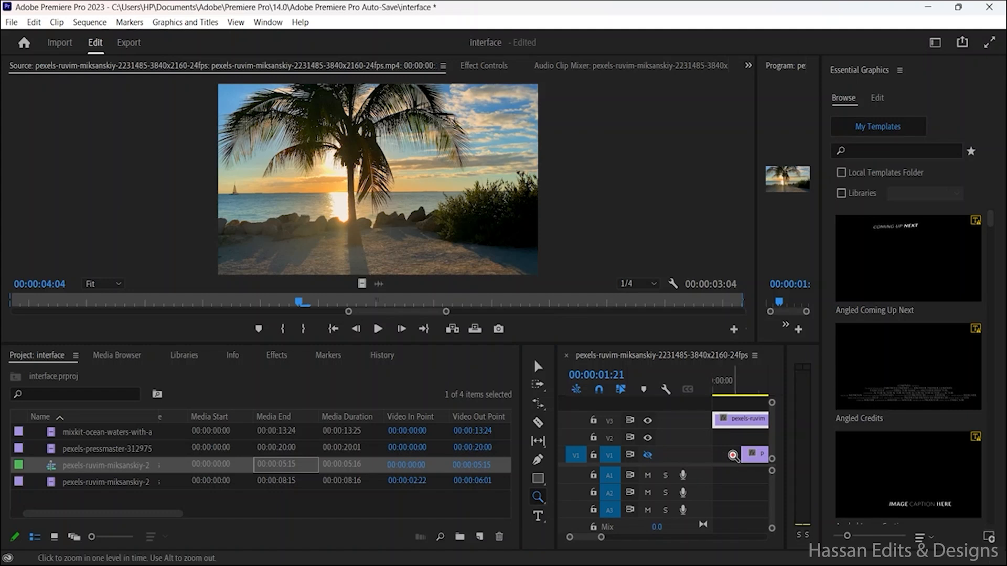
left_click(731, 455)
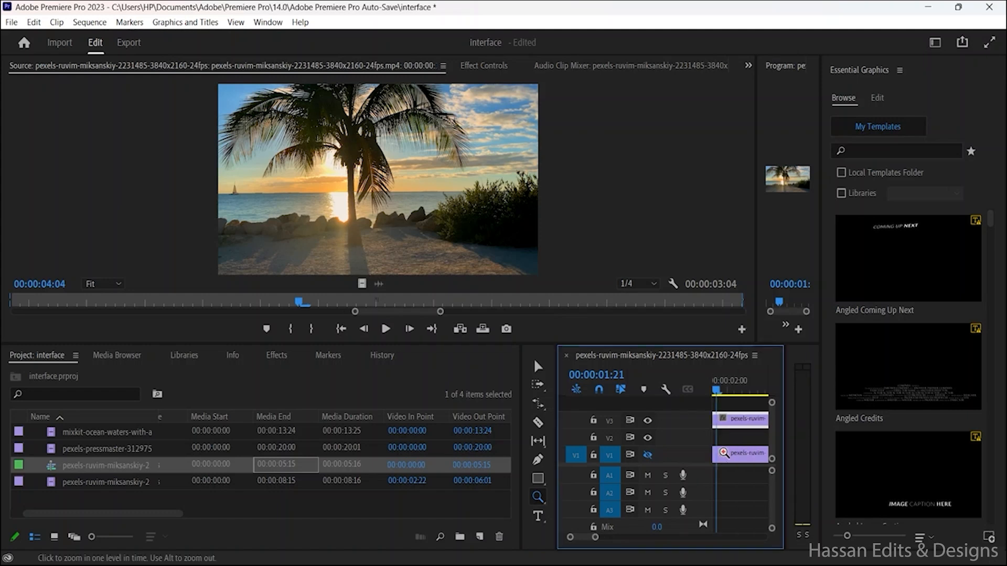
Step: Widen the timeline panel and magnify its stacked clips with the Zoom tool
left_click(725, 457)
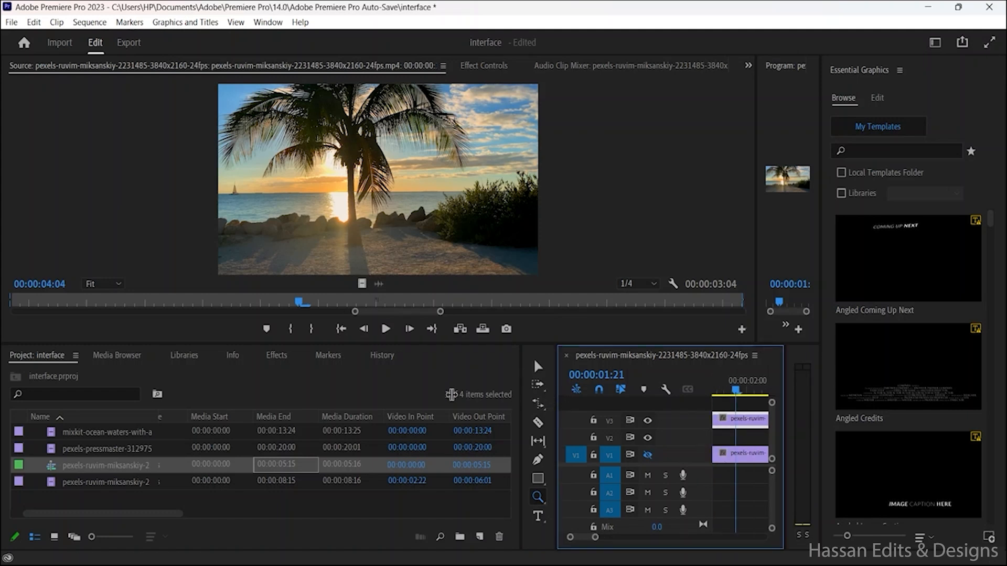
left_click_drag(556, 395, 334, 395)
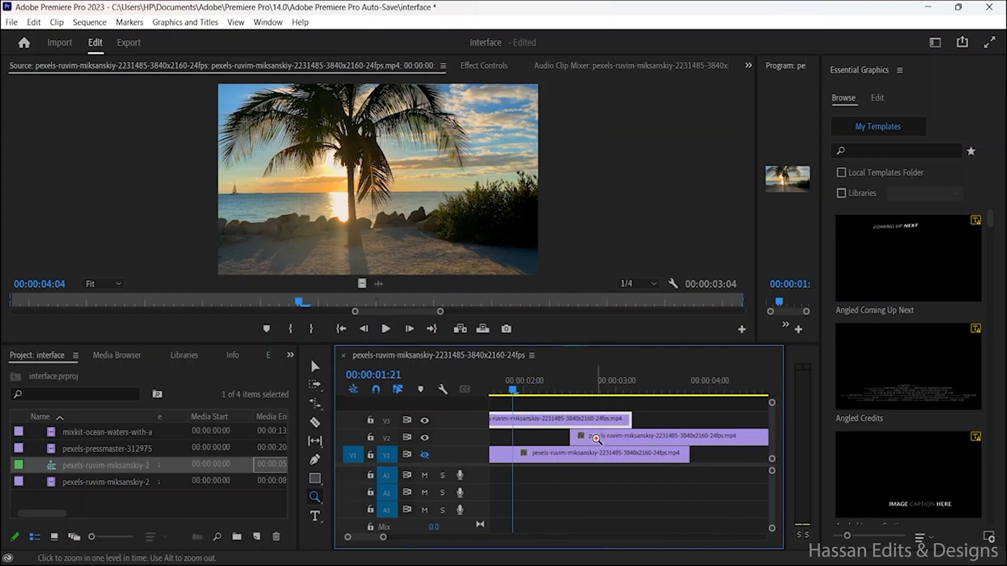
left_click(617, 437)
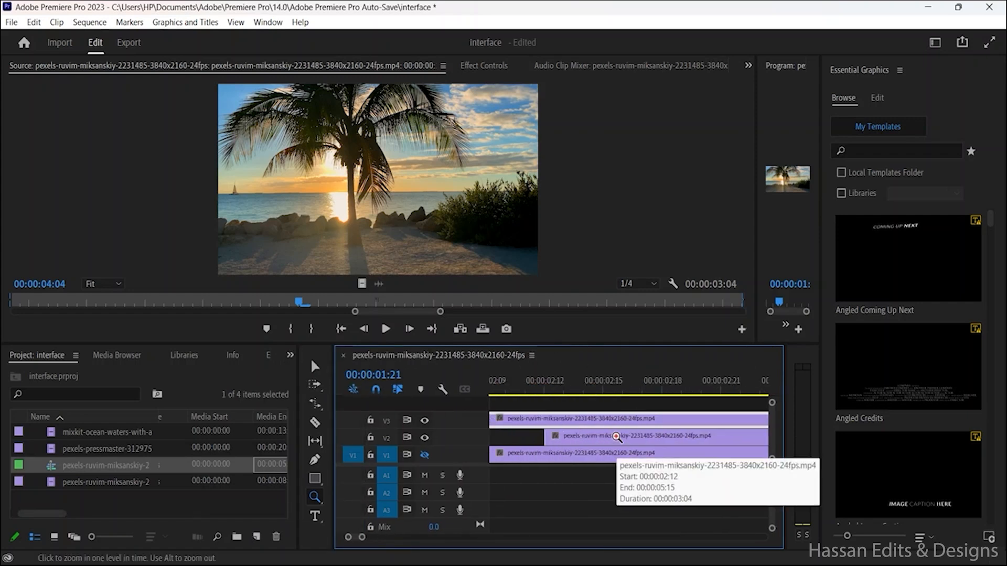
Step: Move the timeline playhead to 00:00:01:22 and zoom the timeline out to show the whole sequence
scroll(616, 437, "up", 1)
scroll(611, 423, "up", 3)
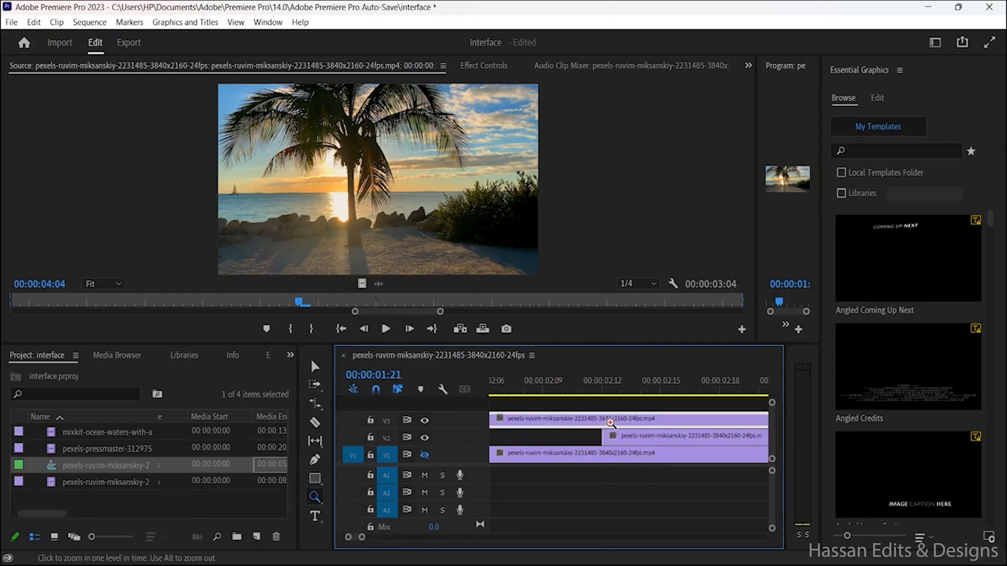
scroll(613, 427, "up", 5)
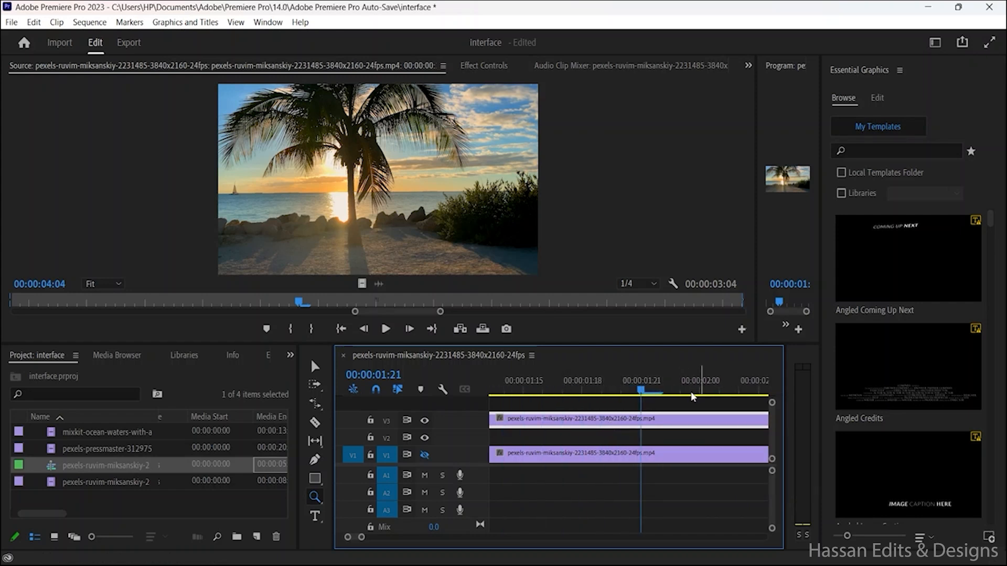
mouse_move(643, 398)
left_mouse_down()
mouse_move(742, 399)
mouse_move(657, 401)
left_mouse_up()
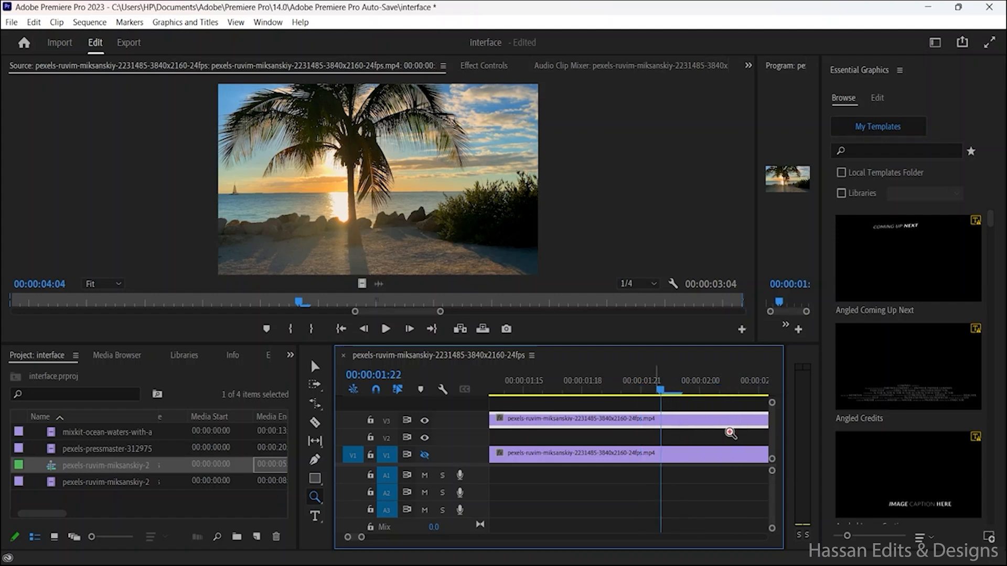
left_click_drag(399, 546, 486, 548)
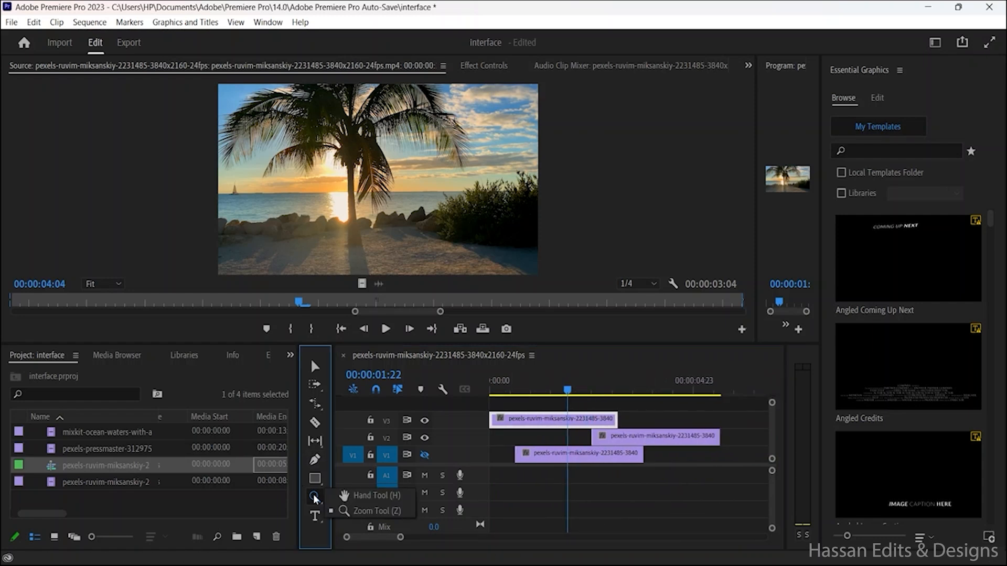
Step: Activate the Type tool, display its tool group with the Vertical Type tool, and widen the Program monitor to match the Source monitor
left_click(315, 516)
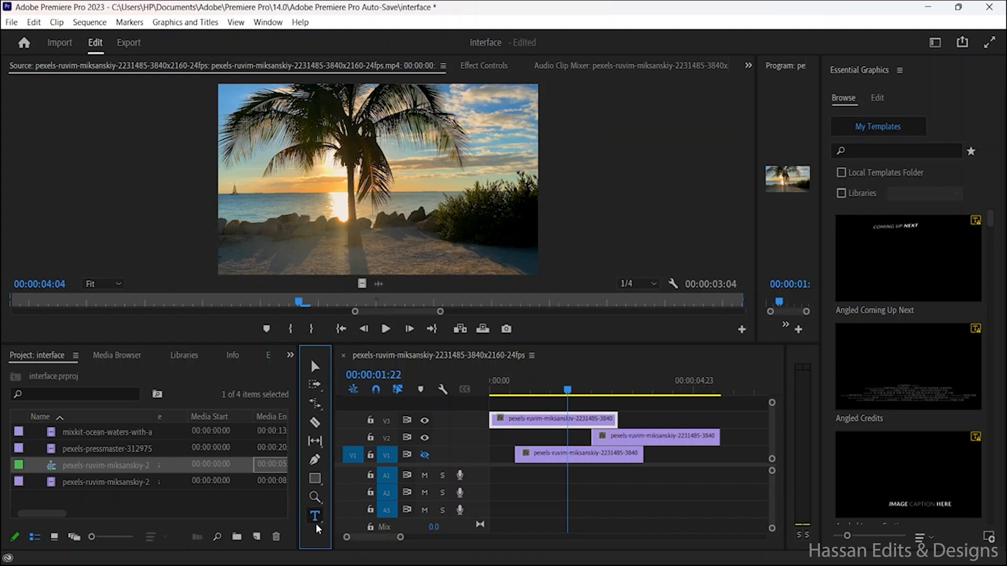
left_click(316, 526)
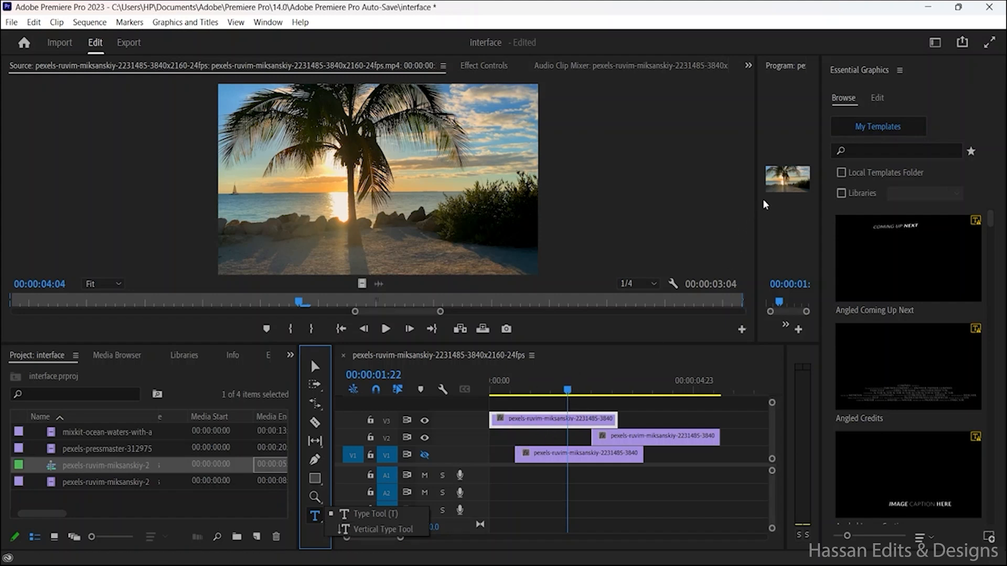
left_click(779, 187)
left_click(779, 187)
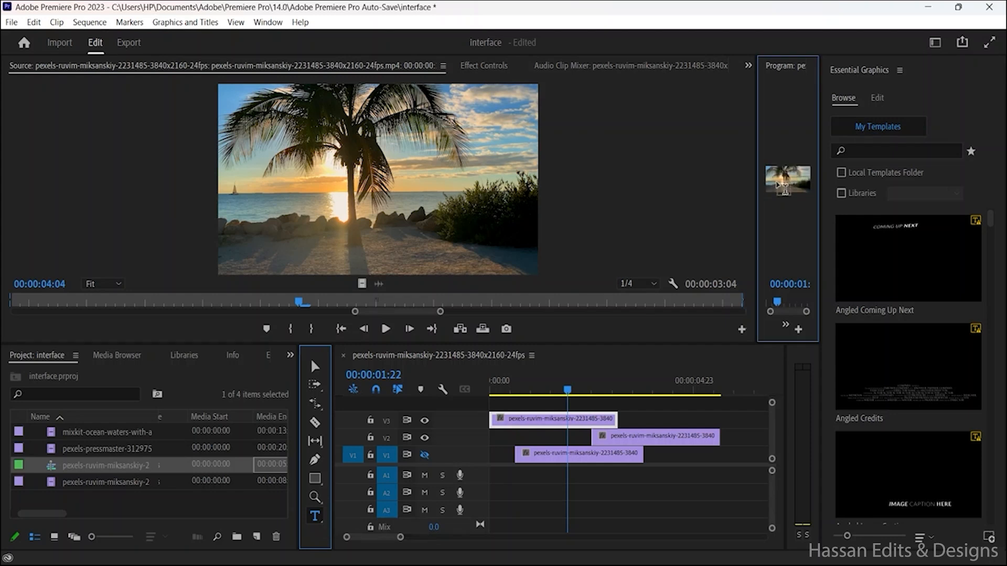
left_click_drag(762, 187, 474, 179)
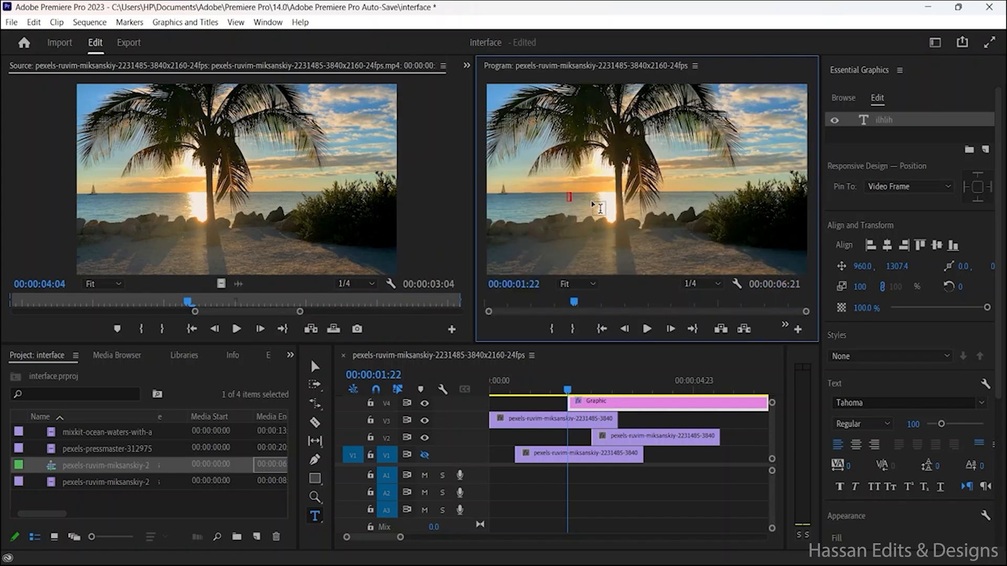
Step: Enter the sample text "ilhlih" in a text layer over the sea in the Program monitor and erase its characters
type("ilhlih")
key("BackSpace")
key("BackSpace")
key("BackSpace")
key("BackSpace")
key("BackSpace")
key("BackSpace")
left_click(322, 354)
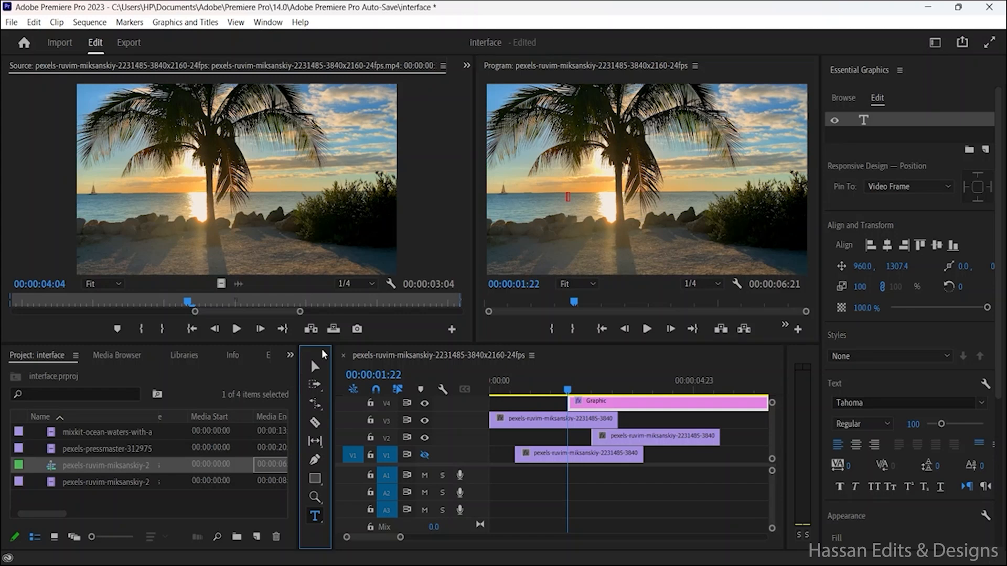